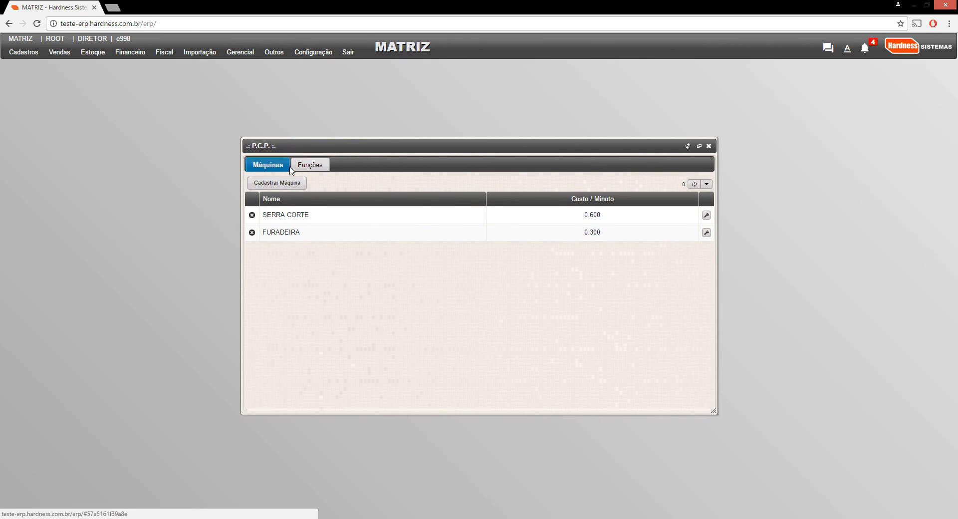
- Review the registered machines and job functions with their per-minute costs in P.C.P., and close the window
{"action": "left_click", "coordinate": [317, 165]}
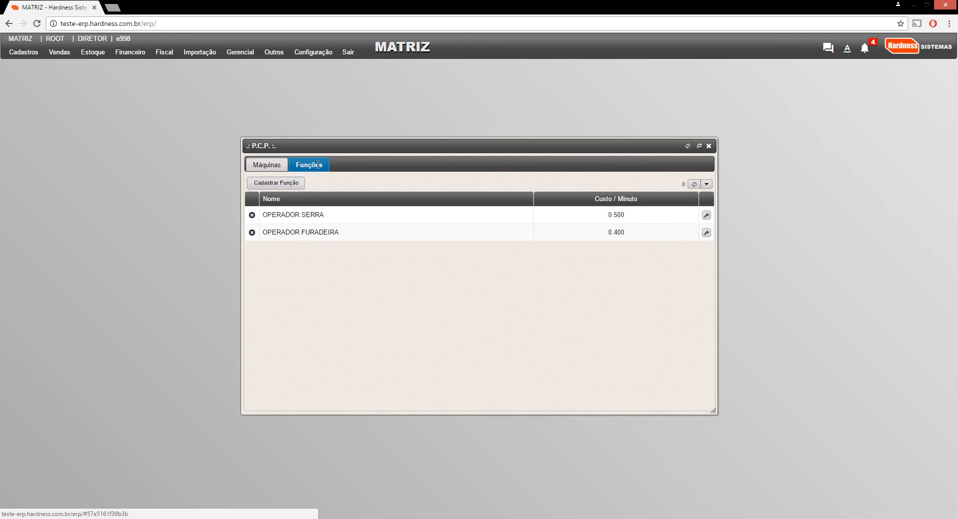
{"action": "left_click", "coordinate": [277, 169]}
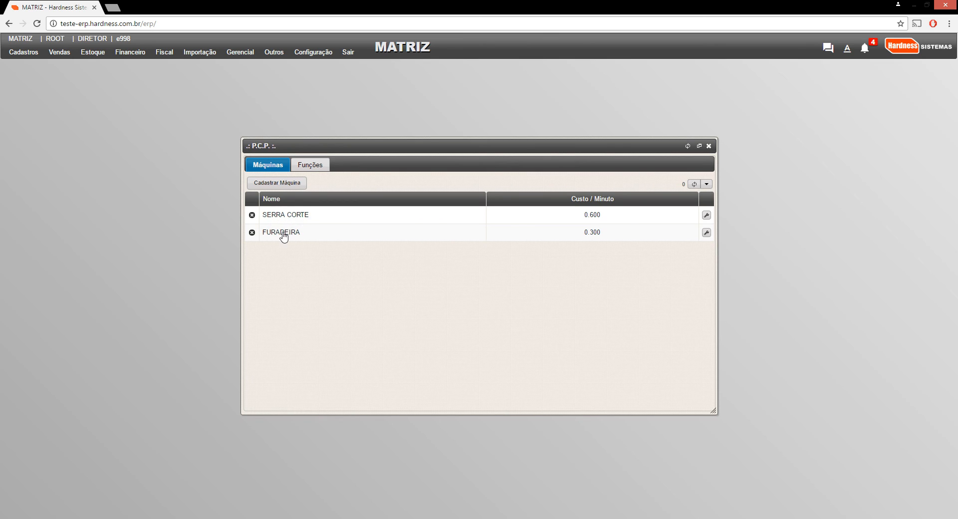
{"action": "left_click", "coordinate": [310, 165]}
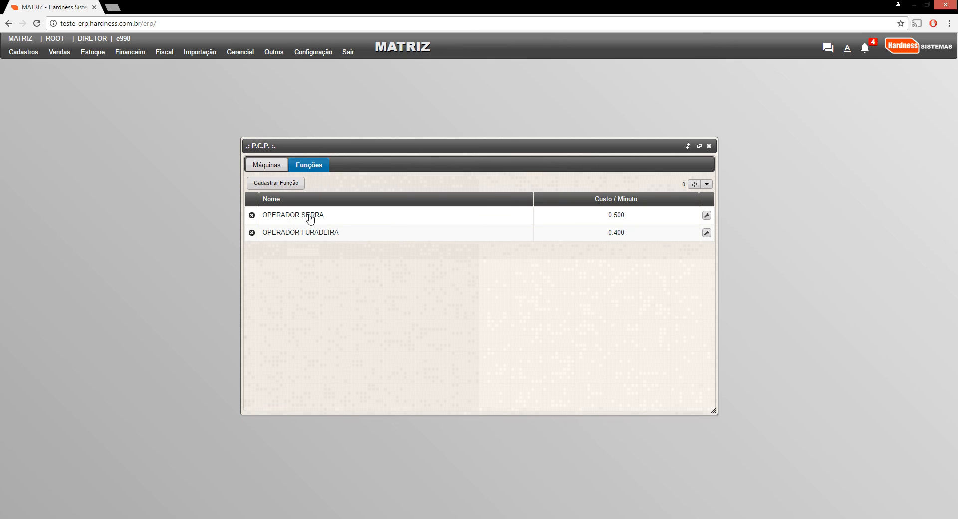
{"action": "left_click", "coordinate": [267, 164]}
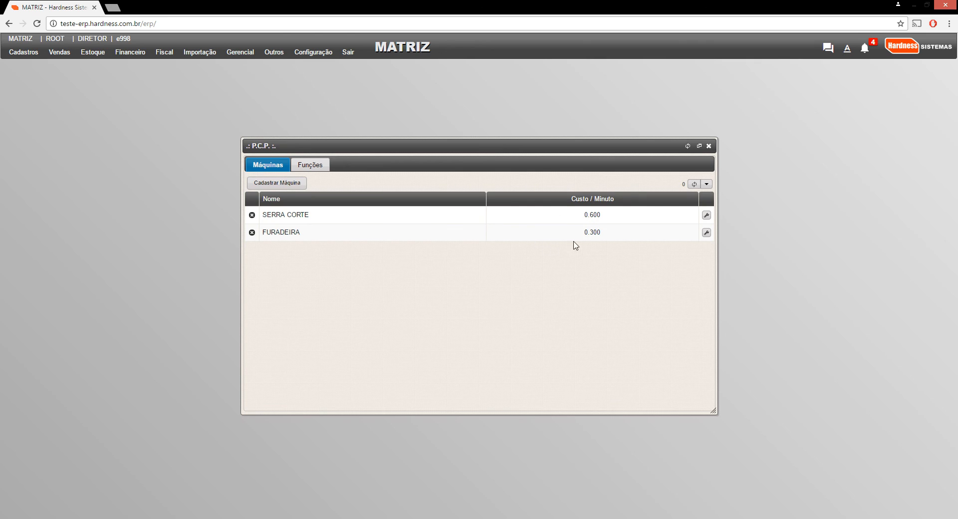
{"action": "left_click", "coordinate": [311, 167]}
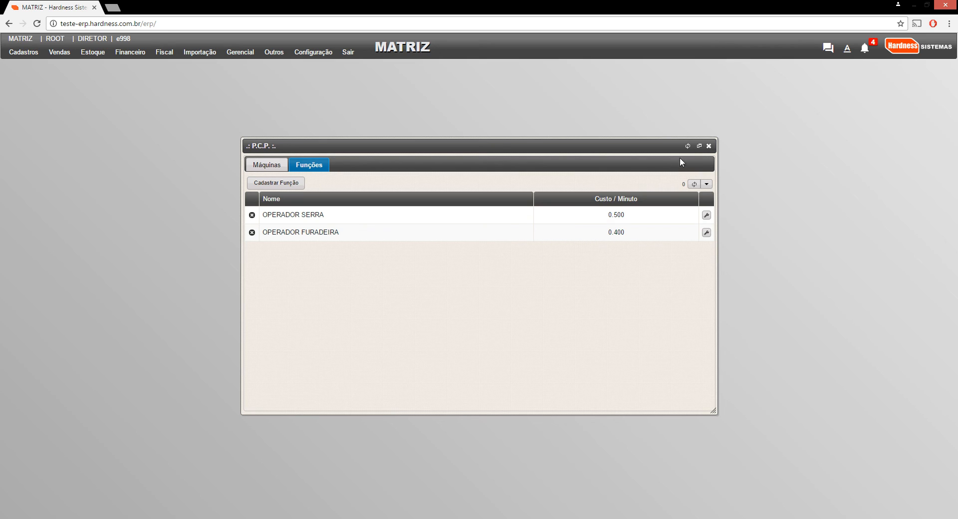
{"action": "left_click", "coordinate": [709, 146]}
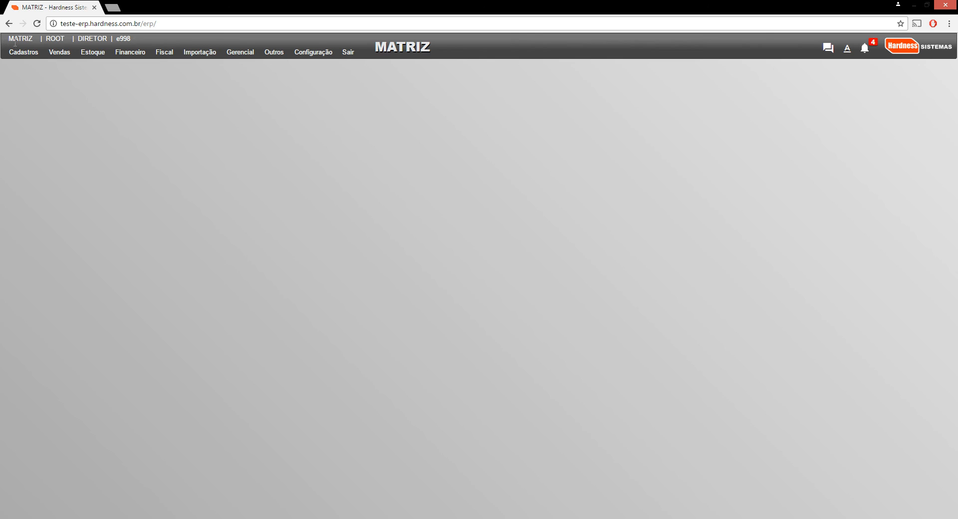
- Open the product list and examine the registration record of CHAPA MADEIRA 2,00X2,00
{"action": "left_click", "coordinate": [36, 55]}
{"action": "left_click", "coordinate": [25, 139]}
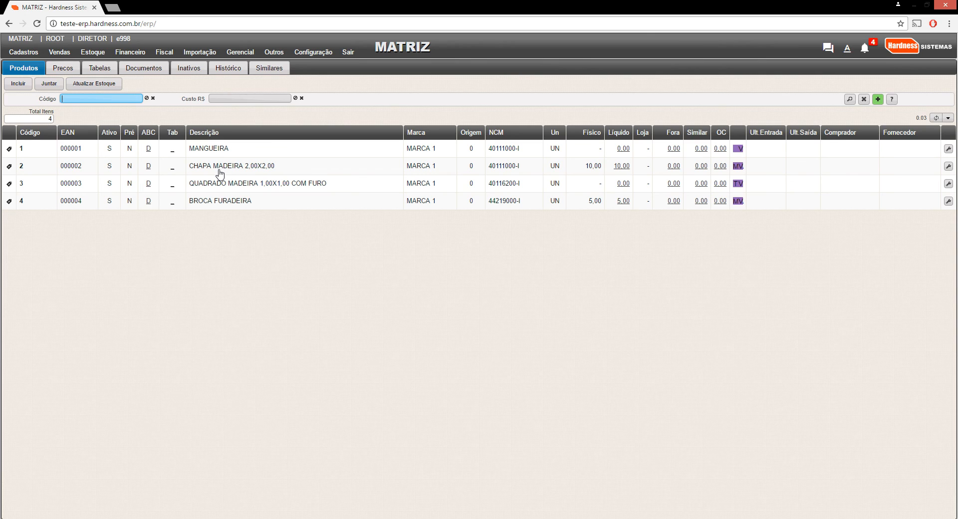
{"action": "double_click", "coordinate": [246, 165]}
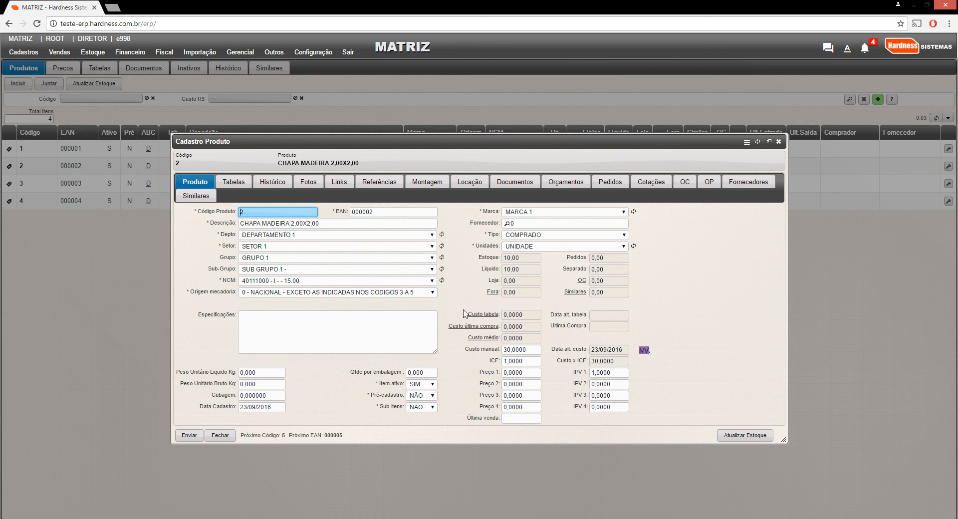
{"action": "left_click", "coordinate": [778, 142]}
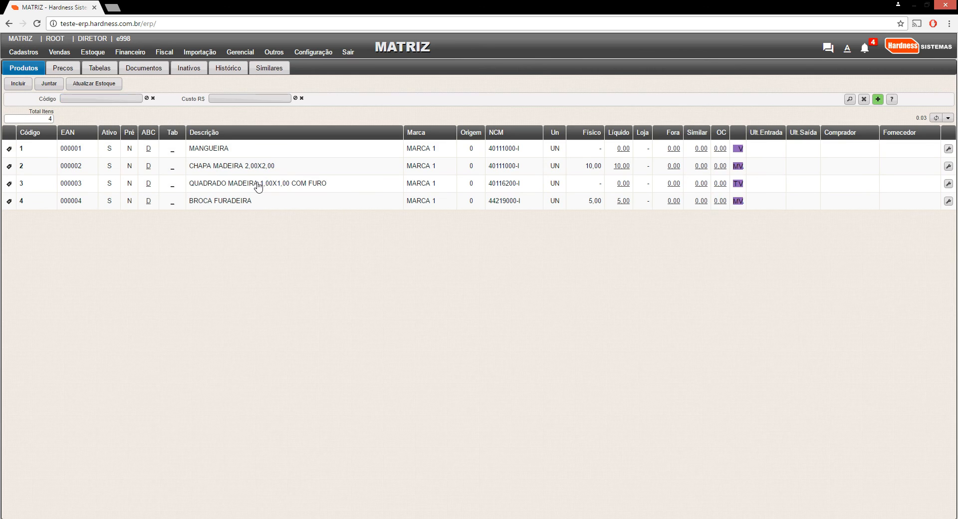
- Compare the product type on the QUADRADO MADEIRA 1,00X1,00 COM FURO record with that of CHAPA MADEIRA 2,00X2,00
{"action": "double_click", "coordinate": [258, 187]}
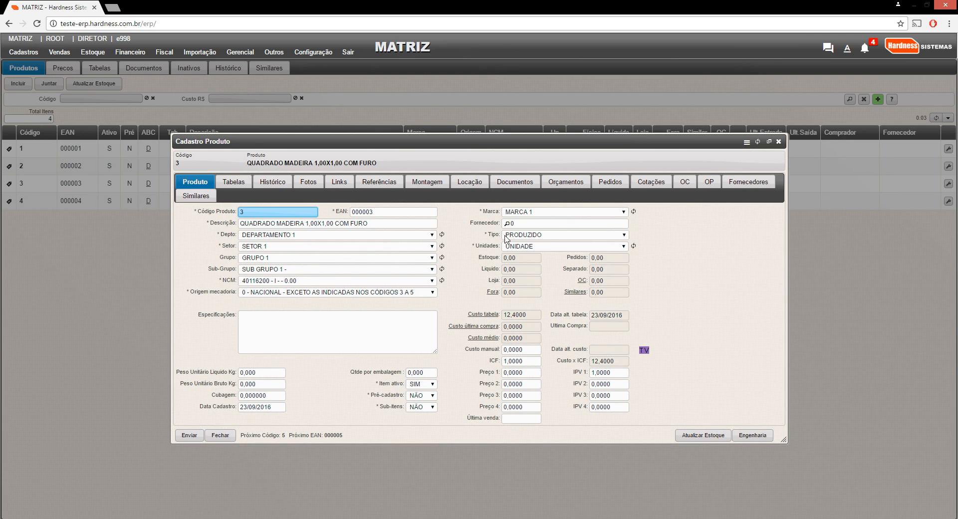
{"action": "left_click", "coordinate": [529, 237]}
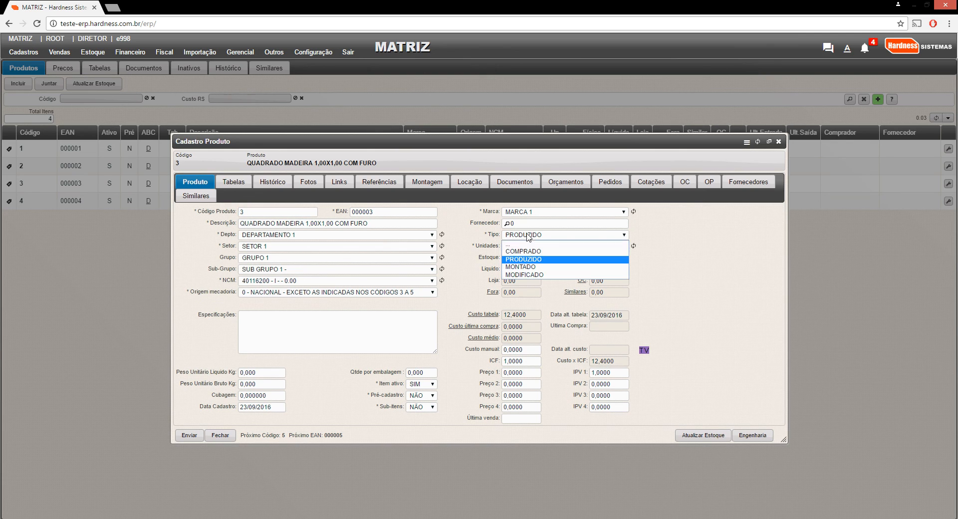
{"action": "left_click", "coordinate": [527, 259]}
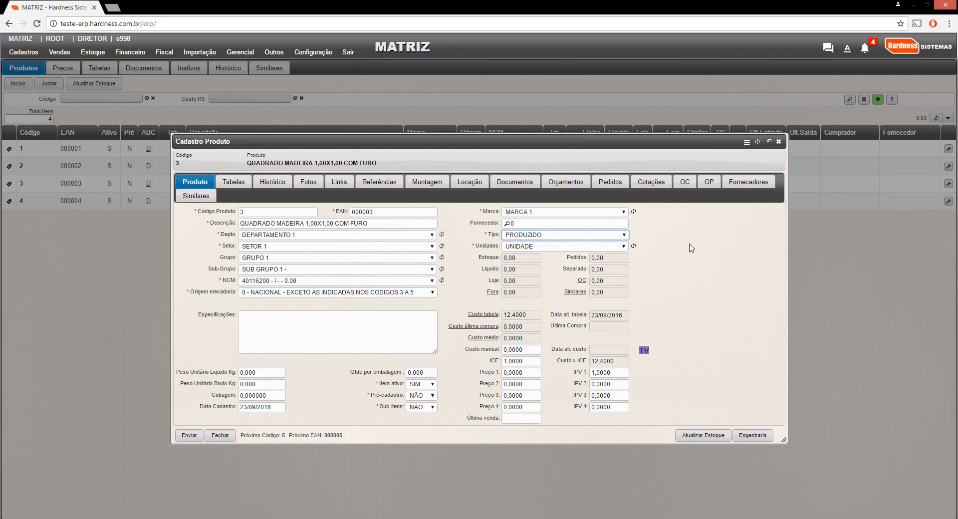
{"action": "left_click", "coordinate": [778, 141]}
{"action": "double_click", "coordinate": [282, 183]}
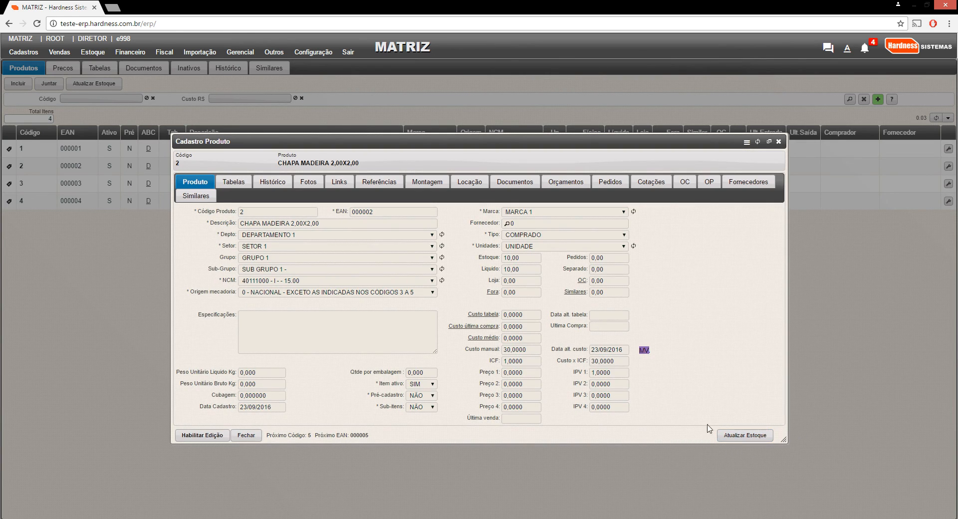
{"action": "left_click", "coordinate": [778, 142]}
- Open the product engineering of QUADRADO MADEIRA 1,00X1,00 COM FURO and inspect its CHAPA MADEIRA composition item without changing it
{"action": "double_click", "coordinate": [315, 188]}
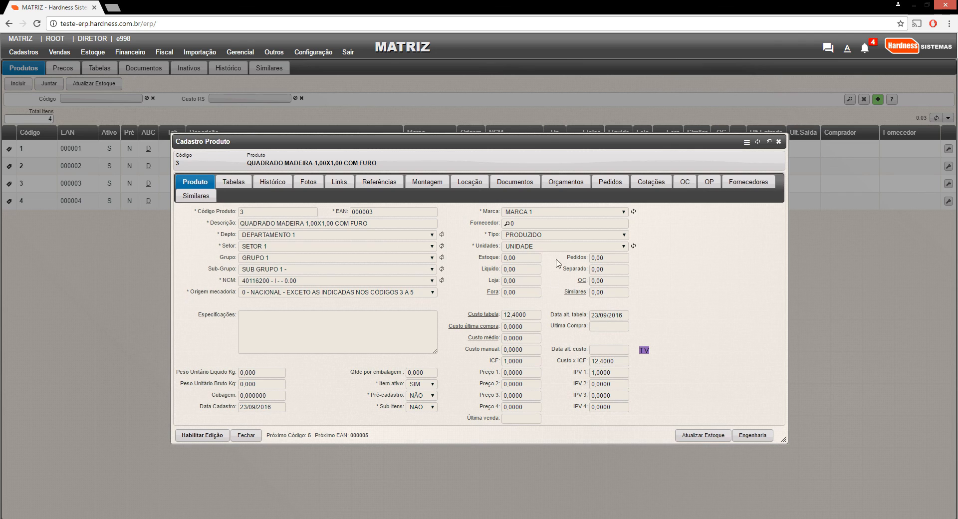
{"action": "left_click", "coordinate": [749, 436]}
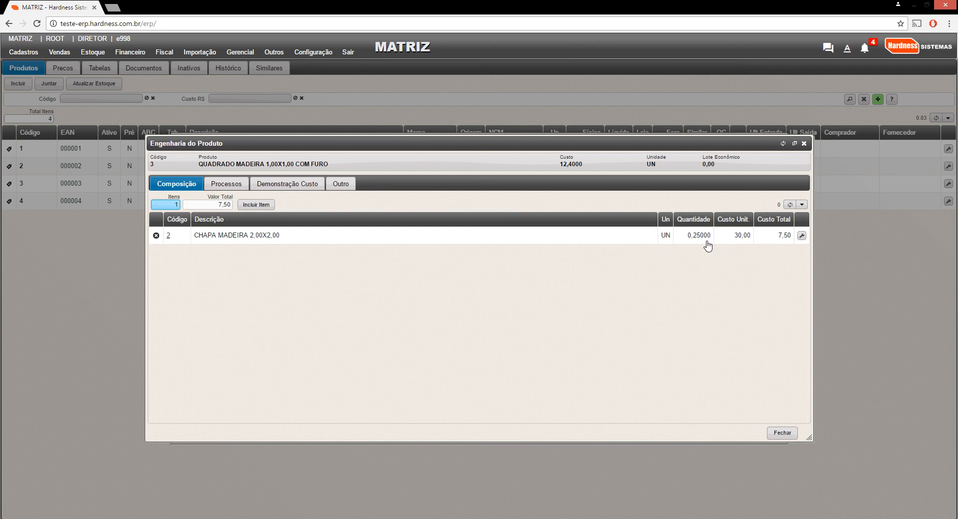
{"action": "double_click", "coordinate": [368, 240]}
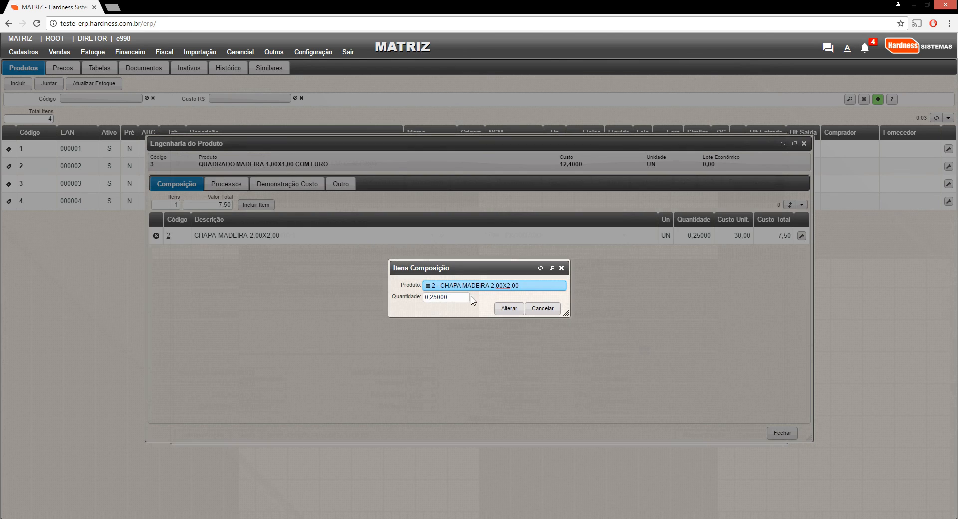
{"action": "left_click", "coordinate": [543, 310]}
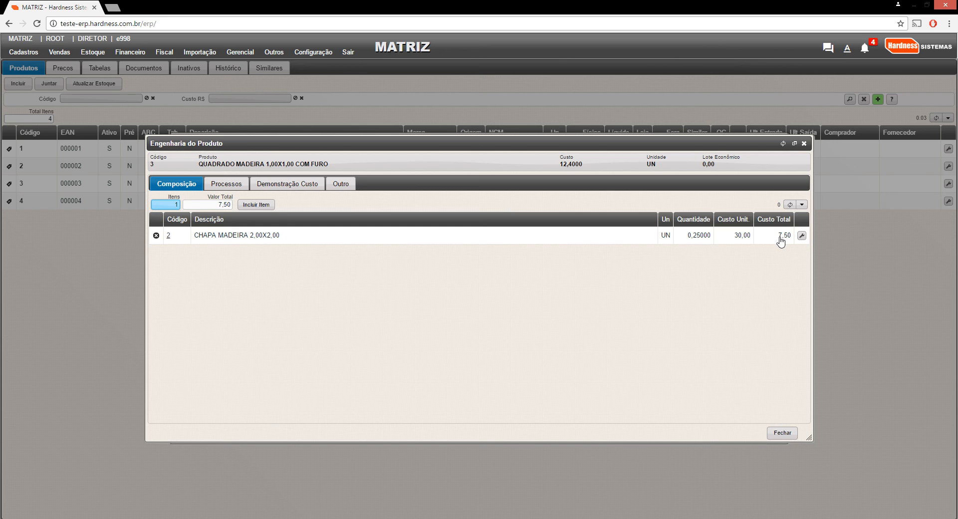
- Inspect the machine, function, lead time and number of employees of the SERRA CORTE process, leaving it unaltered
{"action": "left_click", "coordinate": [230, 185]}
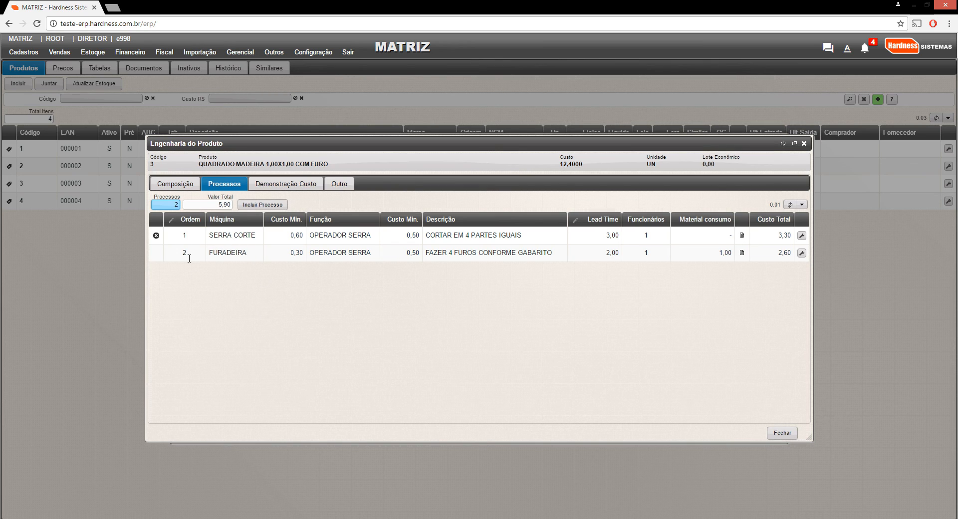
{"action": "double_click", "coordinate": [214, 235]}
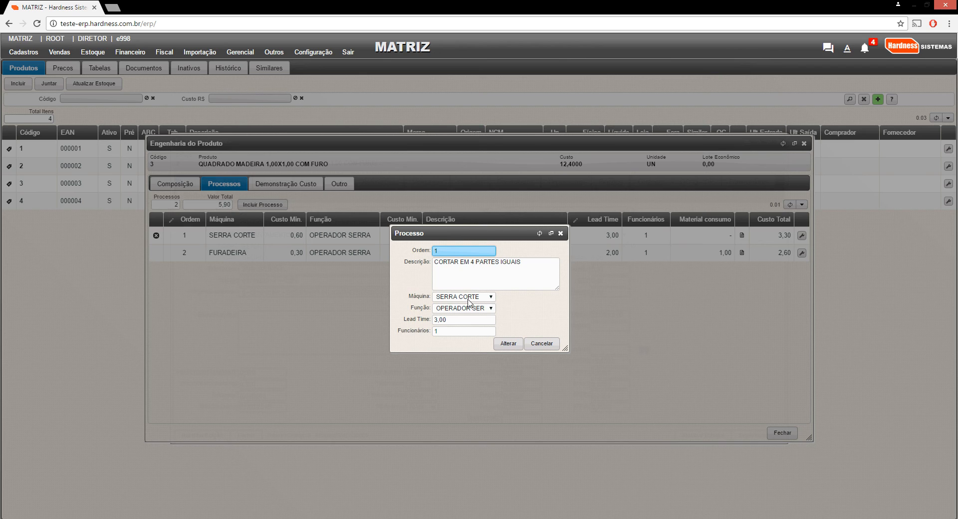
{"action": "left_click", "coordinate": [451, 309]}
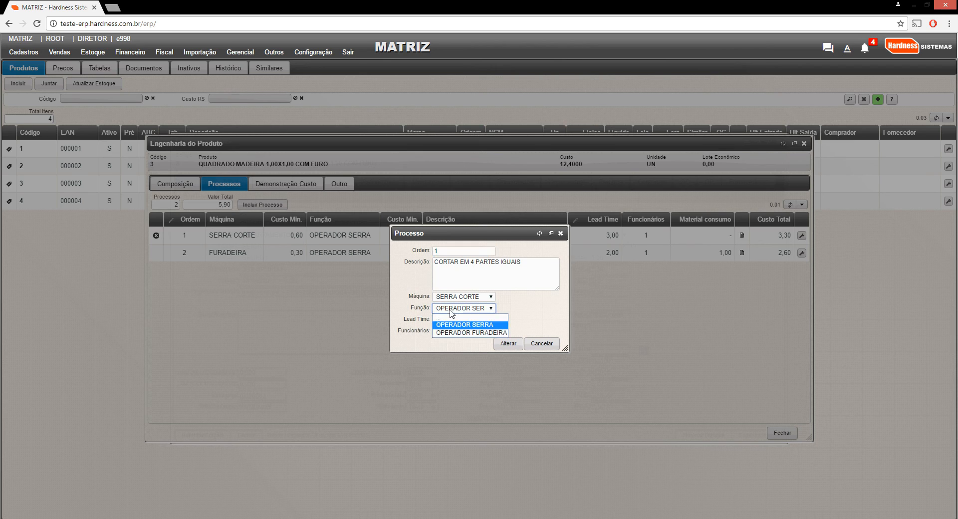
{"action": "left_click", "coordinate": [450, 309]}
{"action": "left_click", "coordinate": [452, 319]}
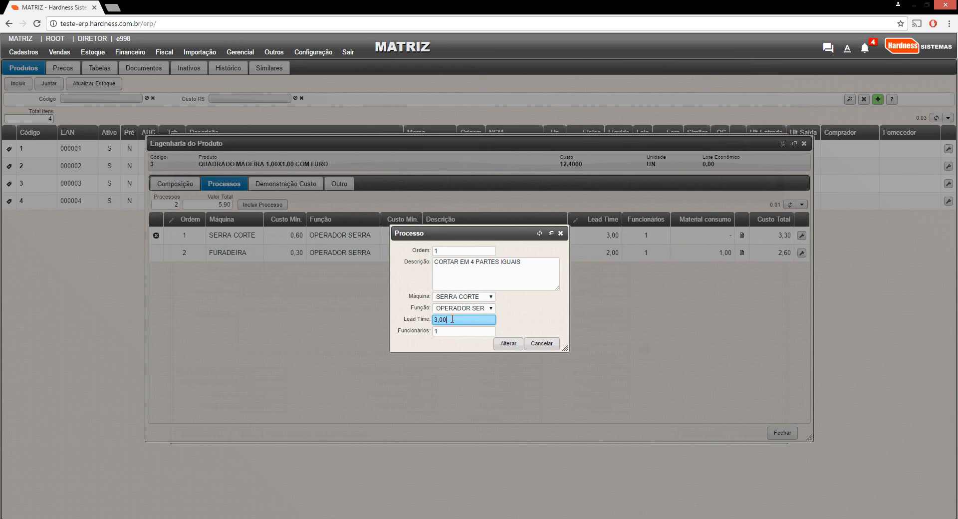
{"action": "left_click", "coordinate": [439, 332]}
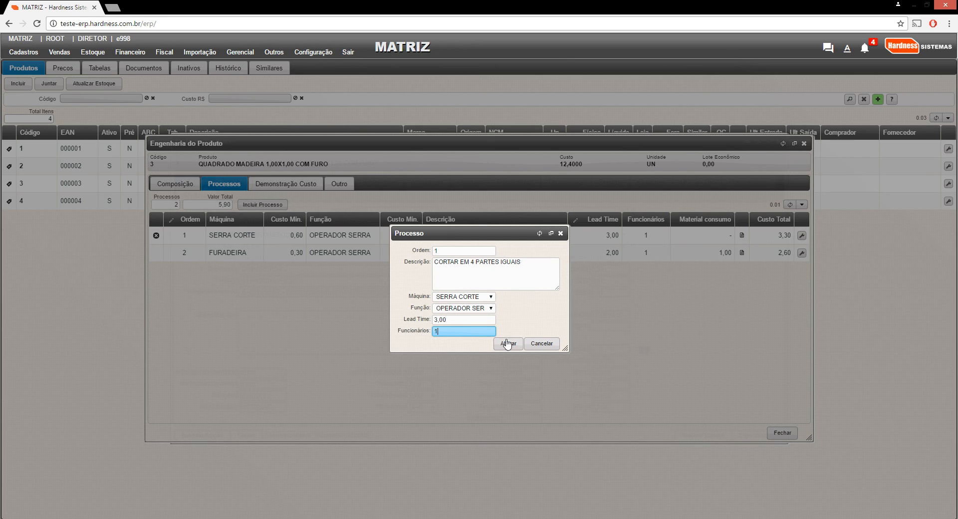
{"action": "left_click", "coordinate": [541, 344]}
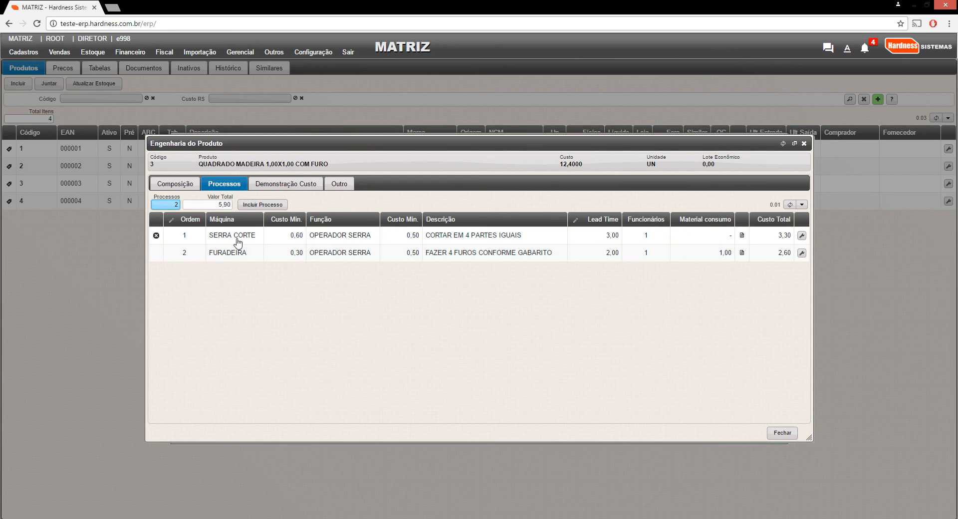
- Change the function of the FURADEIRA process to OPERADOR FURADEIRA and save the record
{"action": "left_click", "coordinate": [171, 220]}
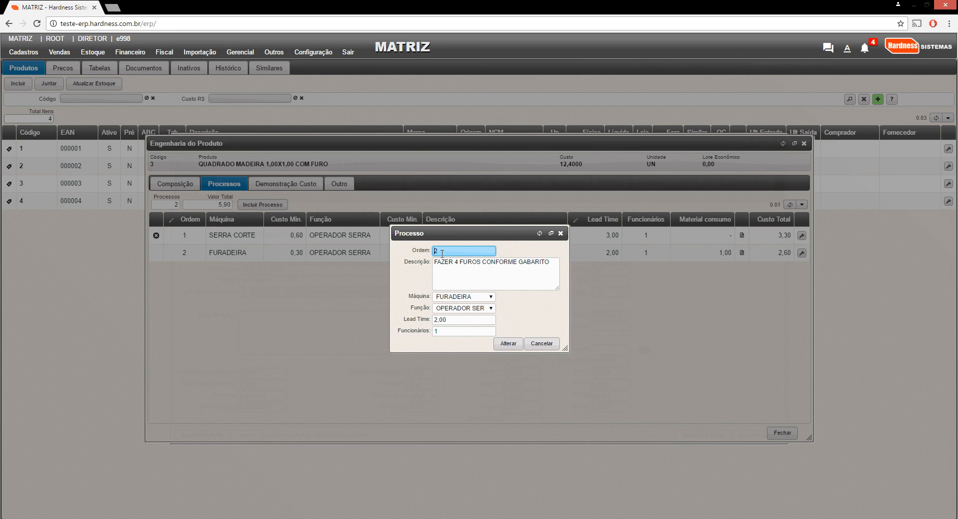
{"action": "left_click", "coordinate": [460, 297]}
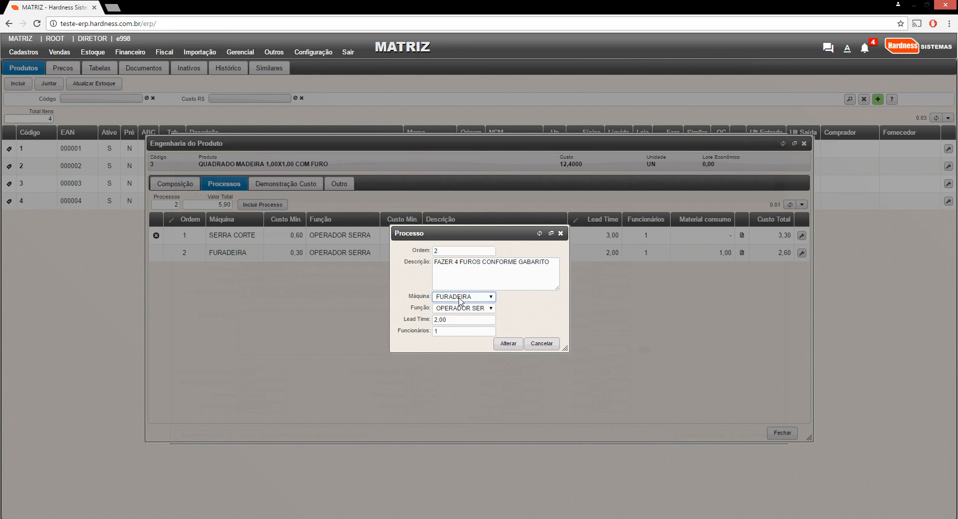
{"action": "left_click", "coordinate": [459, 307]}
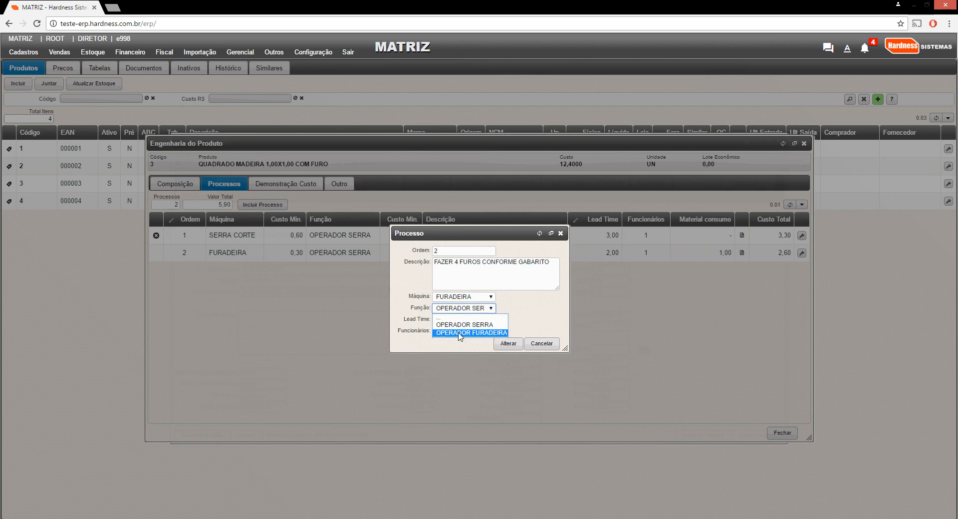
{"action": "left_click", "coordinate": [459, 332]}
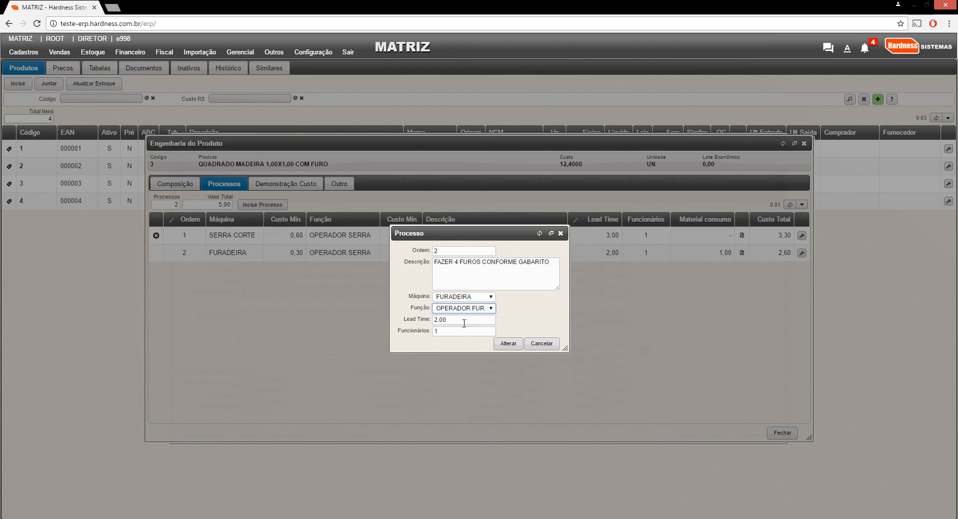
{"action": "left_click", "coordinate": [507, 344]}
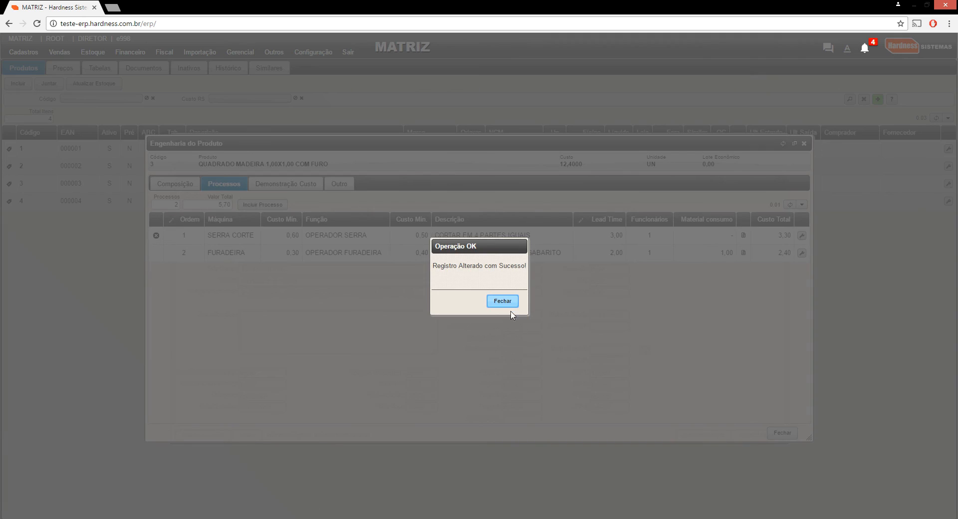
{"action": "left_click", "coordinate": [502, 300]}
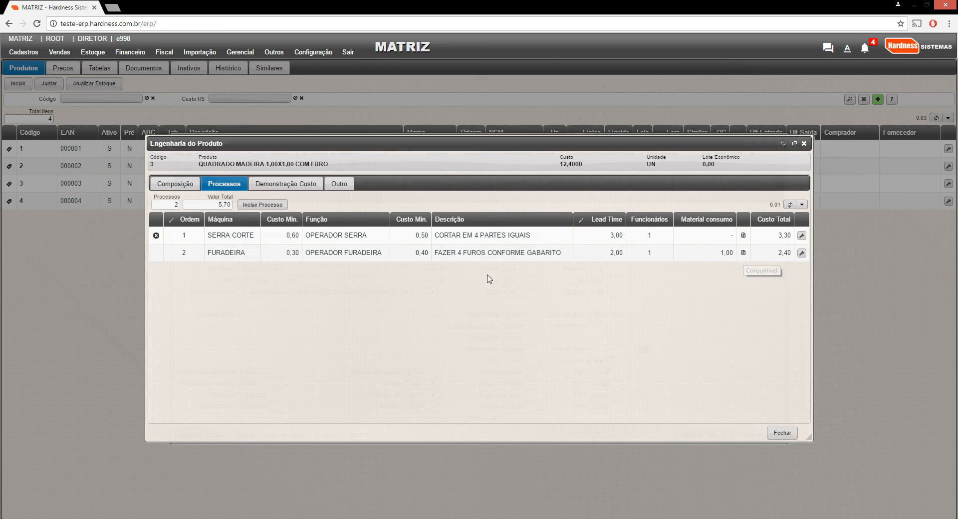
- Review the consumable materials assigned to the FURADEIRA process and close their list
{"action": "left_click", "coordinate": [743, 253]}
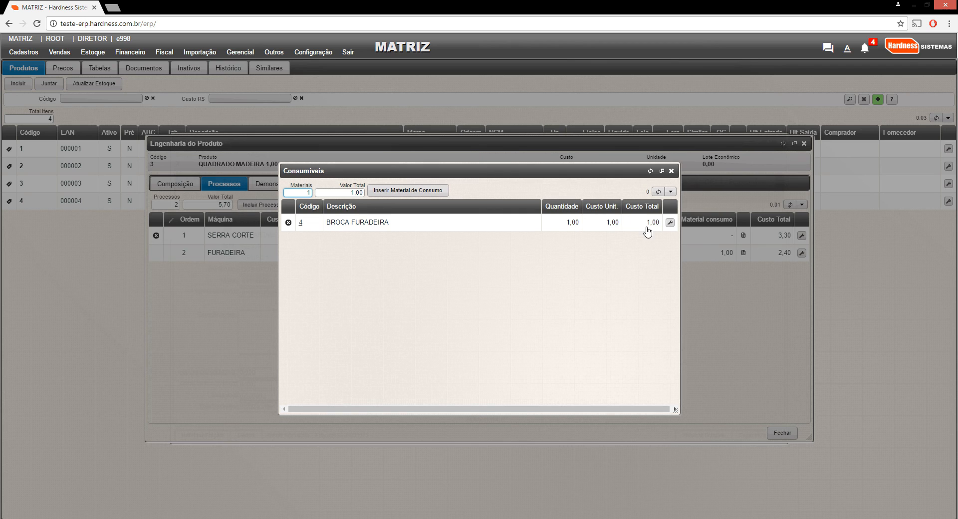
{"action": "left_click", "coordinate": [670, 191]}
{"action": "left_click", "coordinate": [671, 171]}
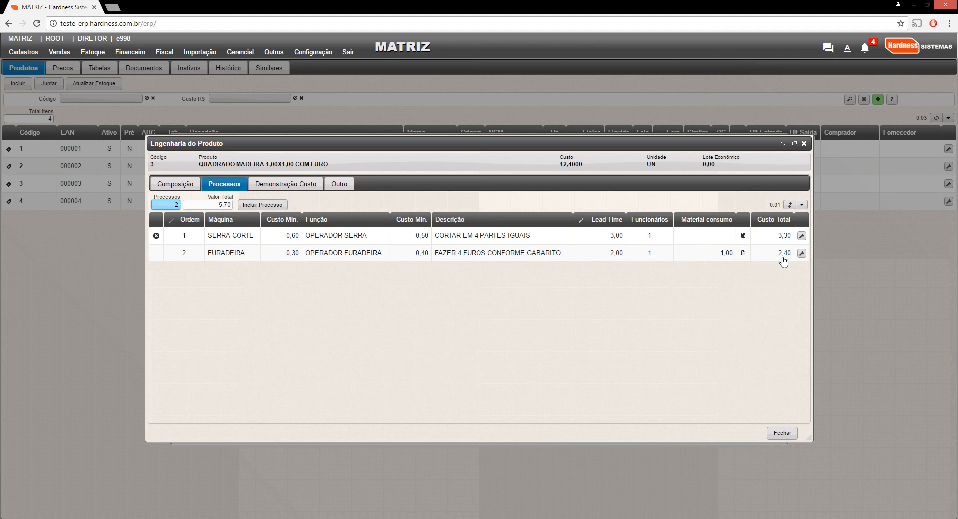
- Examine the product's cost breakdown and return to its registration record
{"action": "left_click", "coordinate": [289, 187]}
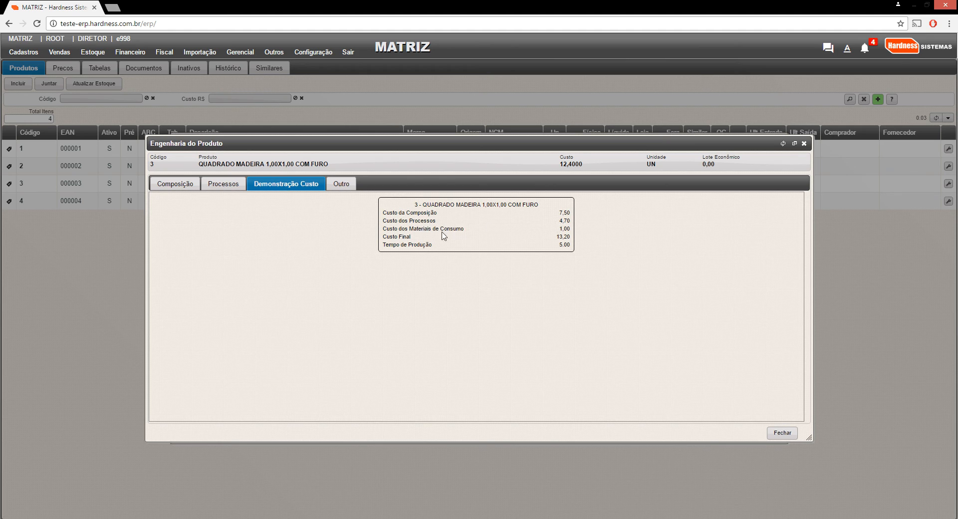
{"action": "left_click", "coordinate": [803, 143]}
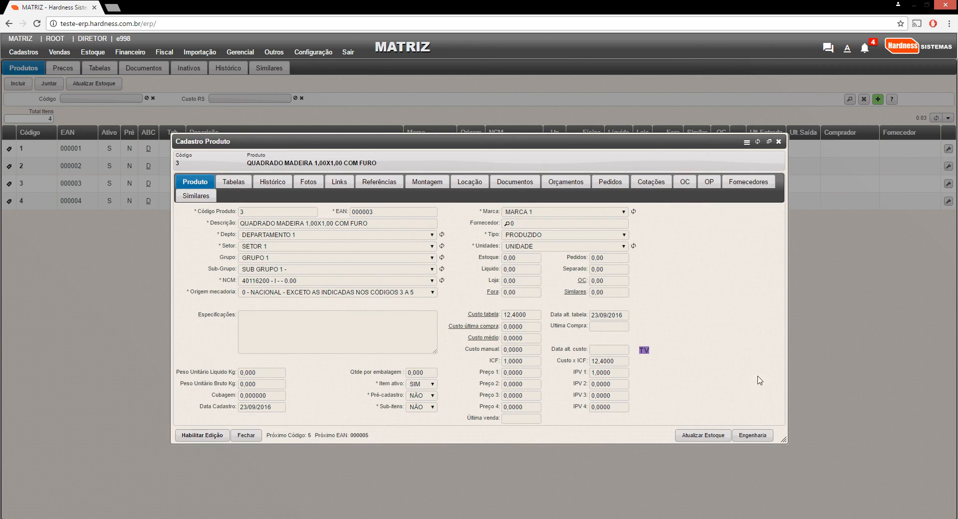
{"action": "left_click", "coordinate": [748, 435]}
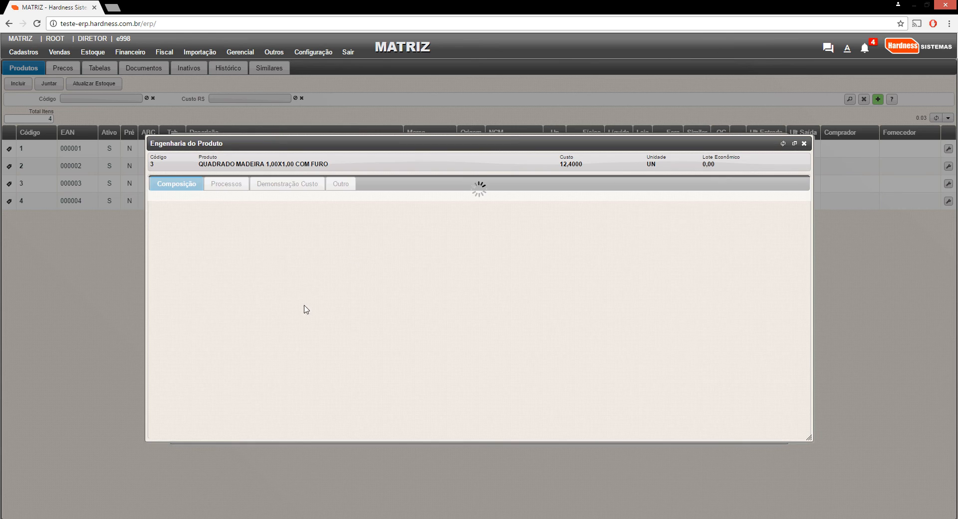
{"action": "left_click", "coordinate": [803, 144]}
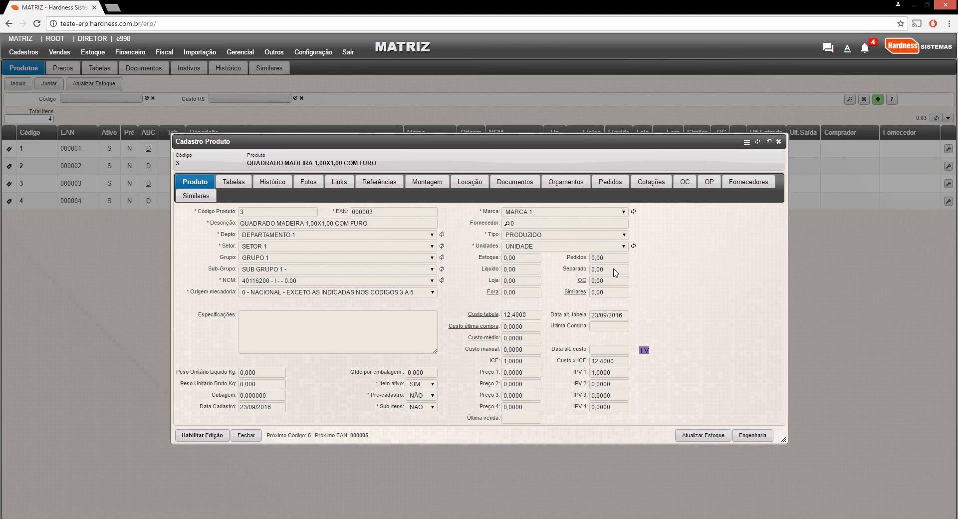
- Close the product record, open the production orders in the P.C.P. module and check the products of existing order 1
{"action": "left_click", "coordinate": [767, 142]}
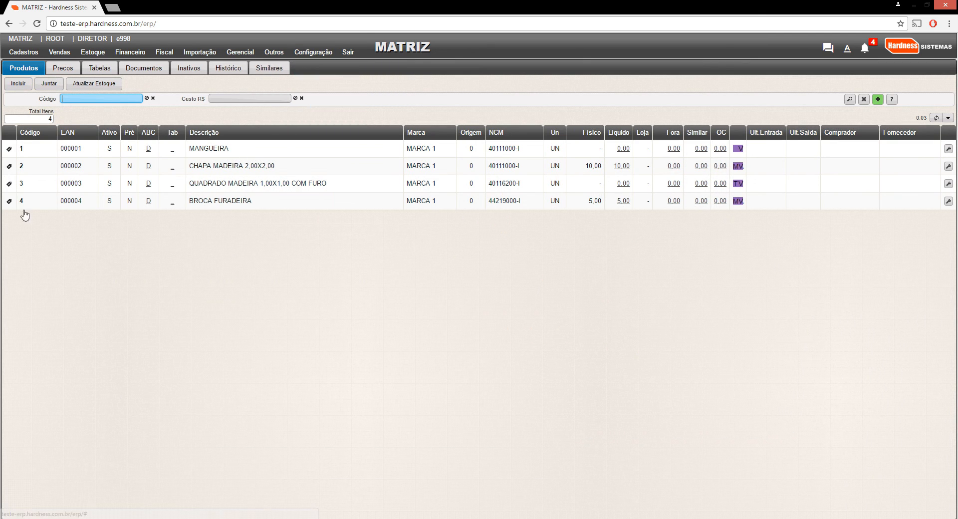
{"action": "mouse_move", "coordinate": [74, 58]}
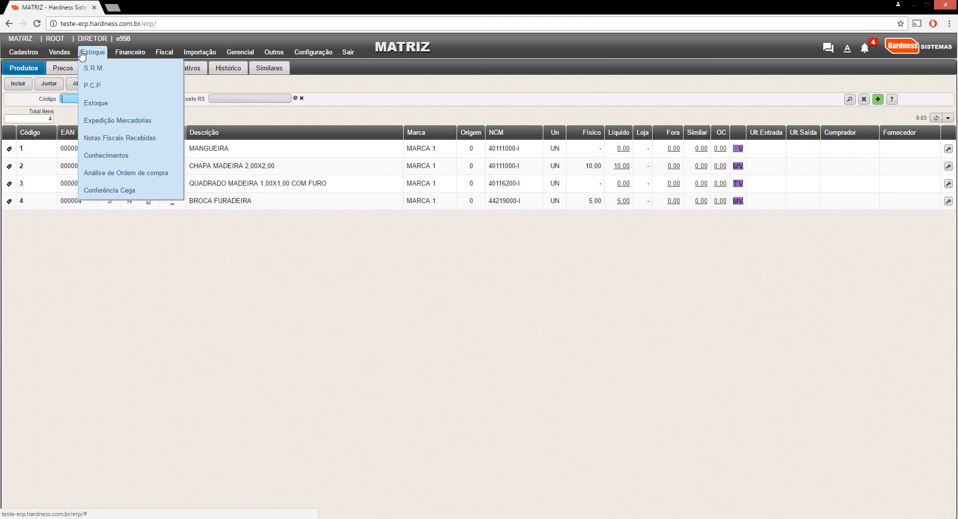
{"action": "left_click", "coordinate": [94, 86]}
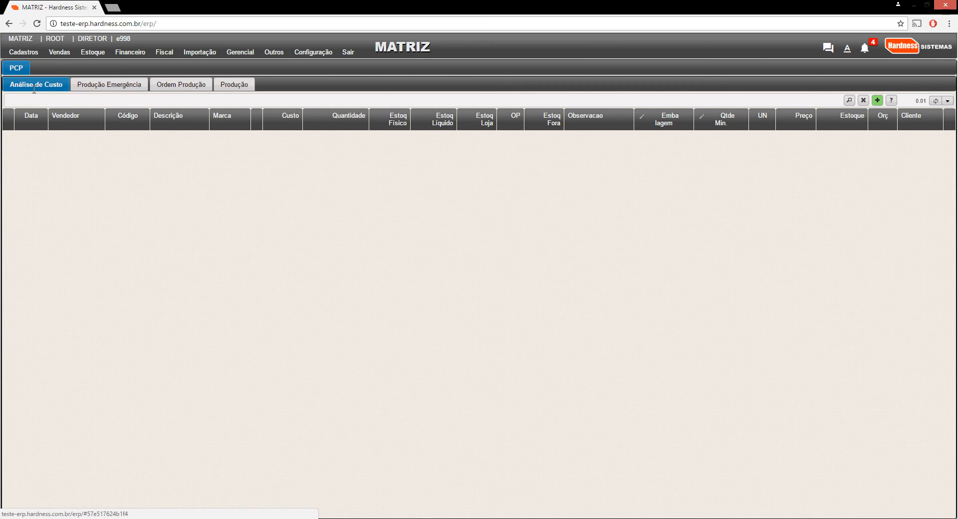
{"action": "left_click", "coordinate": [185, 83]}
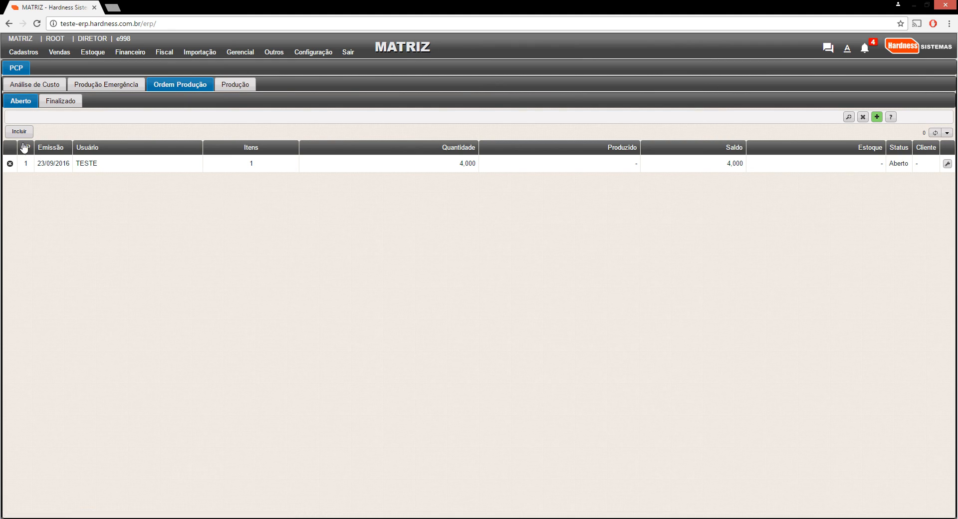
{"action": "double_click", "coordinate": [99, 168]}
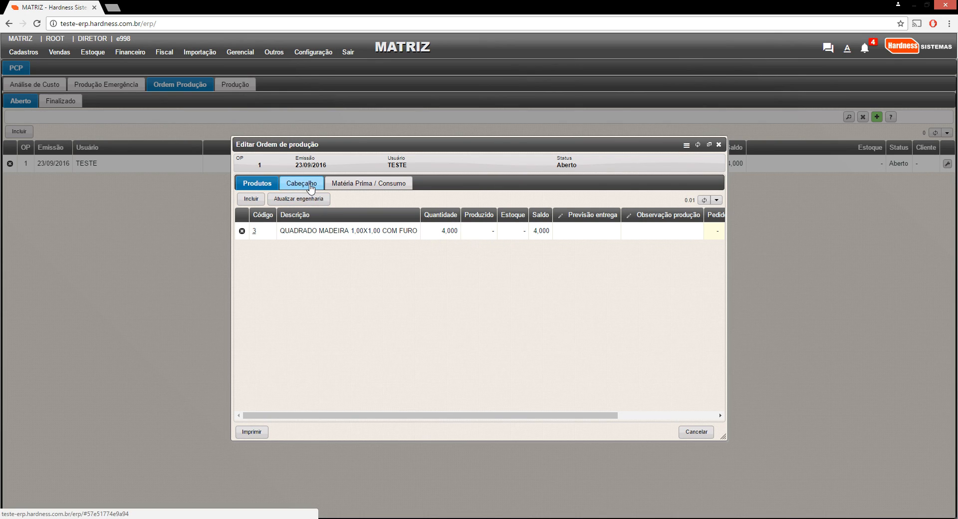
{"action": "left_click", "coordinate": [718, 144]}
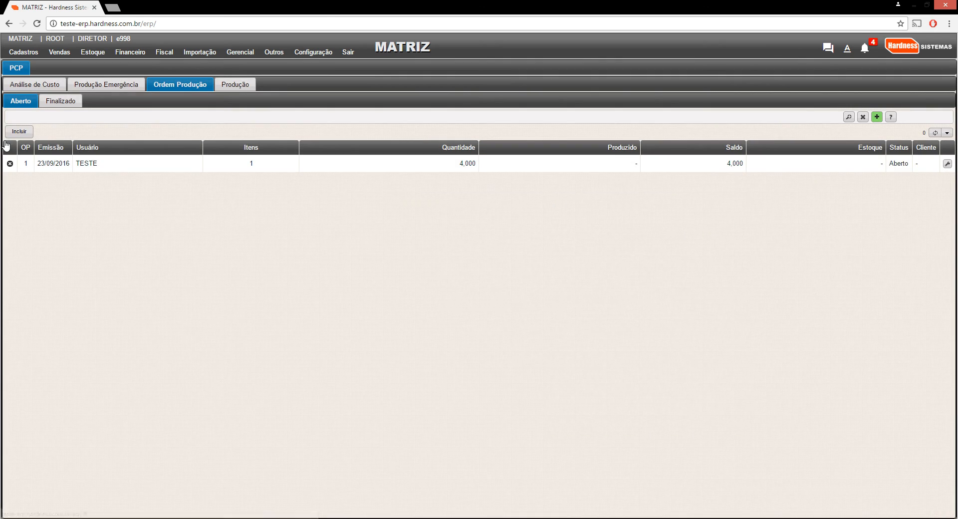
- Create a new production order with the default header values and an empty observation
{"action": "left_click", "coordinate": [19, 131]}
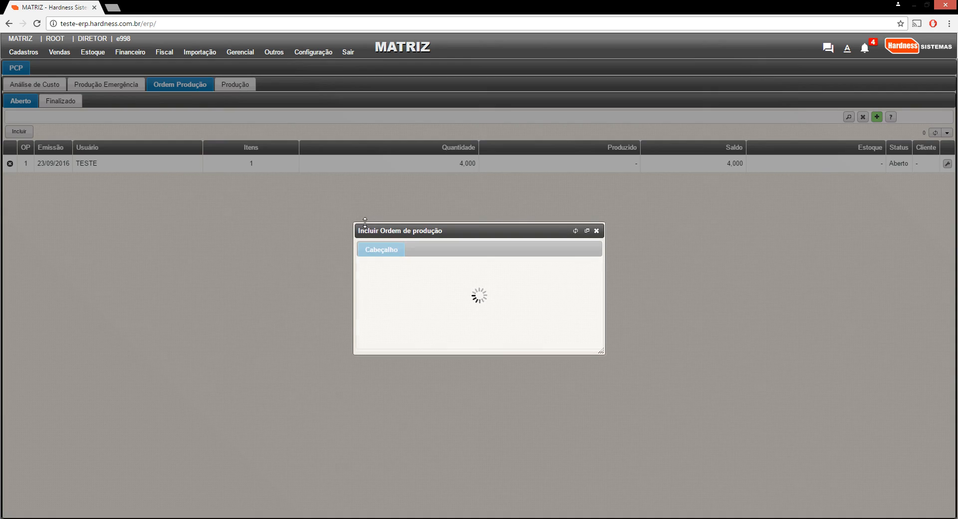
{"action": "left_click_drag", "start_coordinate": [601, 352], "coordinate": [639, 394]}
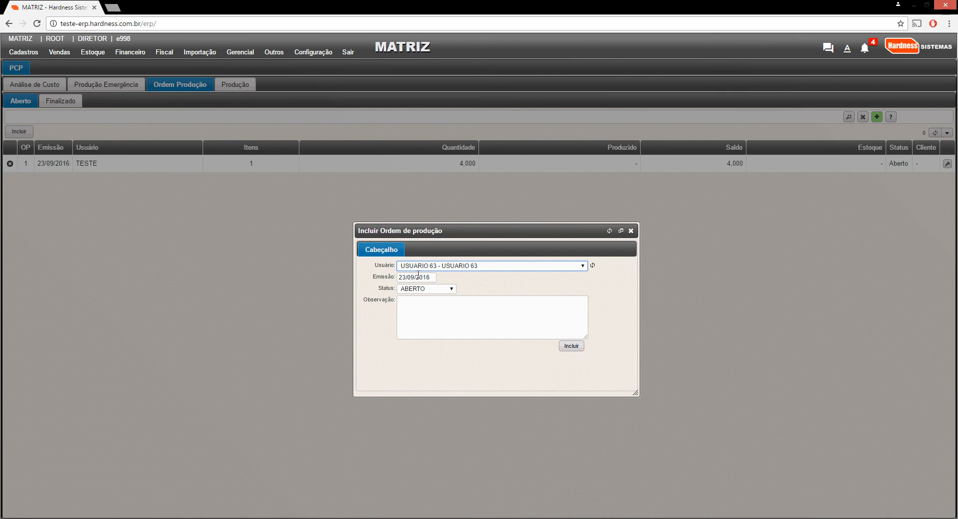
{"action": "left_click", "coordinate": [440, 303]}
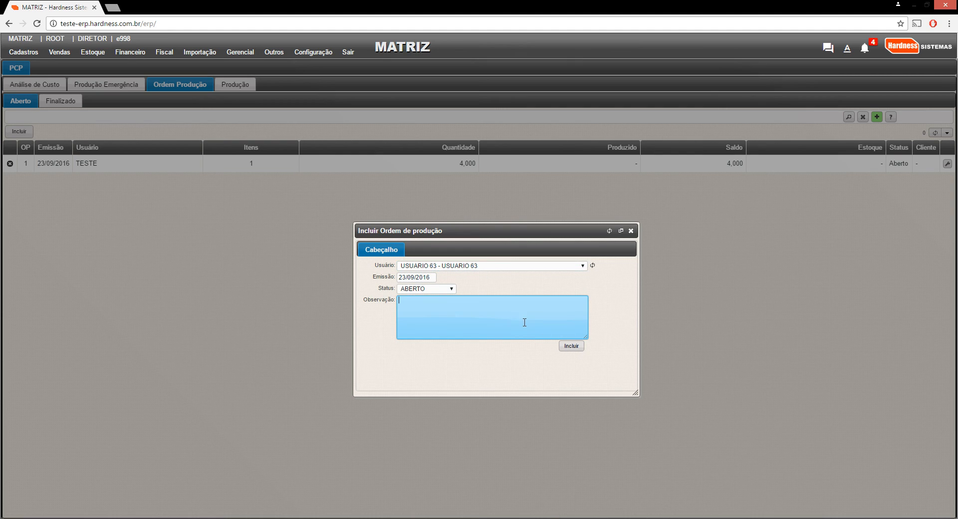
{"action": "left_click", "coordinate": [575, 346]}
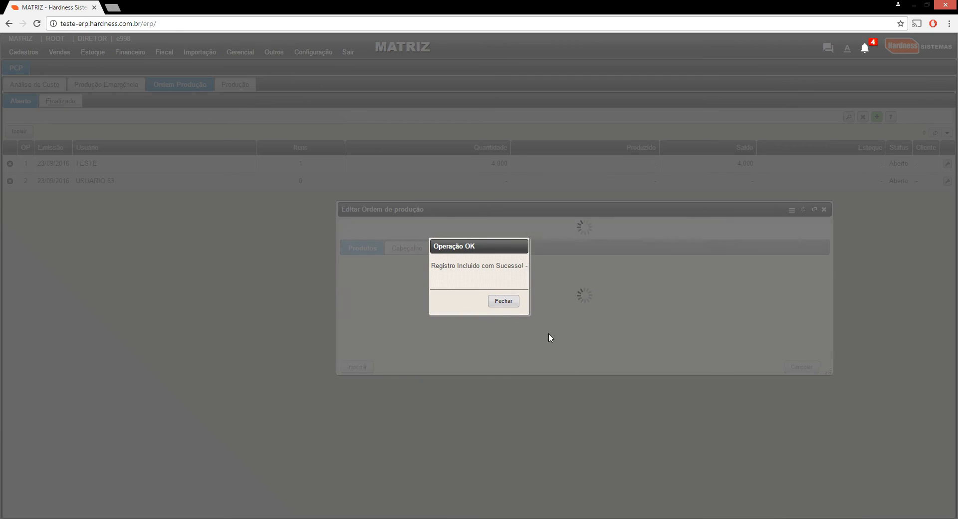
{"action": "left_click", "coordinate": [512, 305]}
- Add the product QUADRADO MADEIRA 1,00X1,00 COM FURO to the new production order with a quantity of 8
{"action": "left_click_drag", "start_coordinate": [548, 213], "coordinate": [408, 137]}
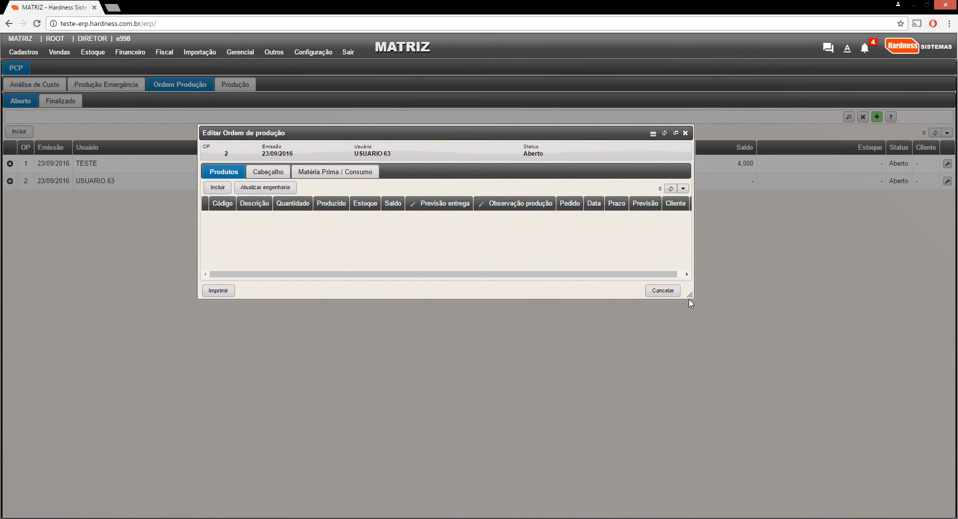
{"action": "left_click_drag", "start_coordinate": [709, 318], "coordinate": [784, 397]}
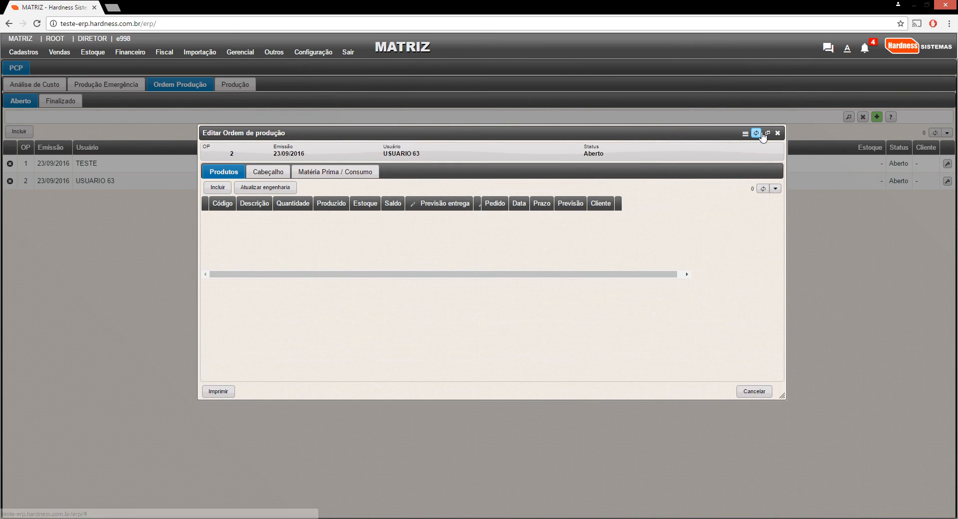
{"action": "left_click", "coordinate": [756, 133]}
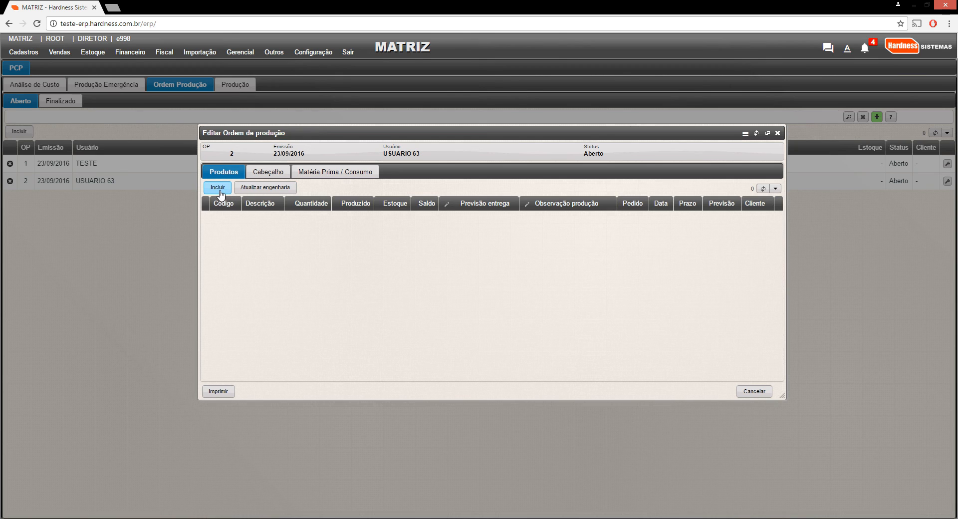
{"action": "left_click", "coordinate": [218, 188]}
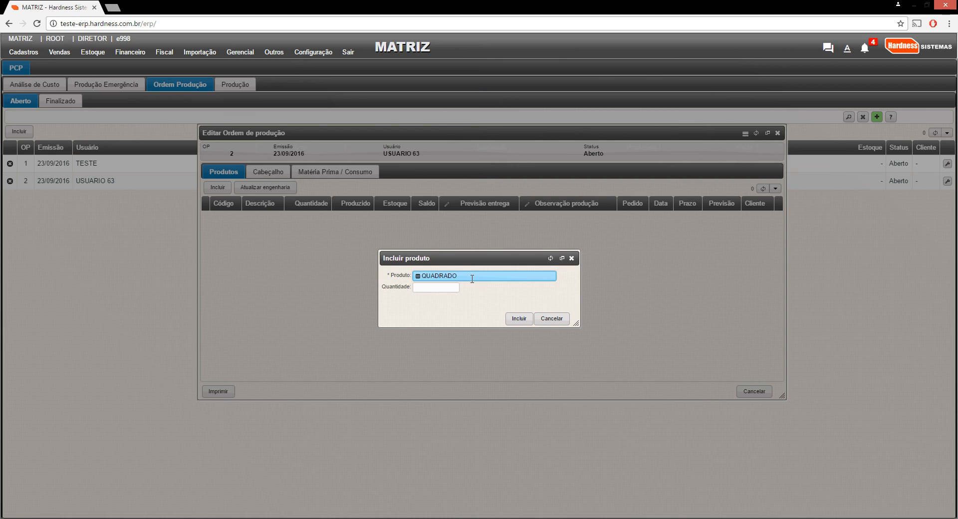
{"action": "type", "text": "QUADRADO"}
{"action": "key", "text": "Return"}
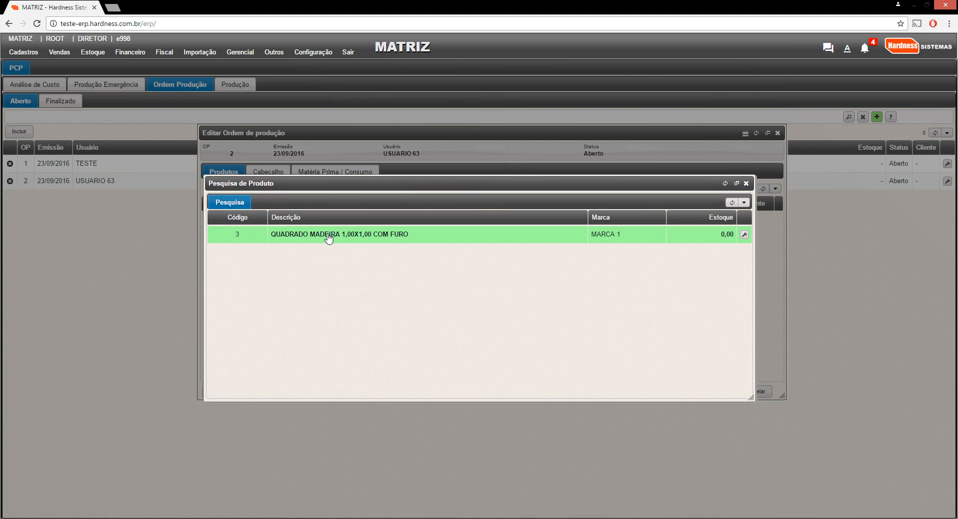
{"action": "left_click", "coordinate": [330, 239]}
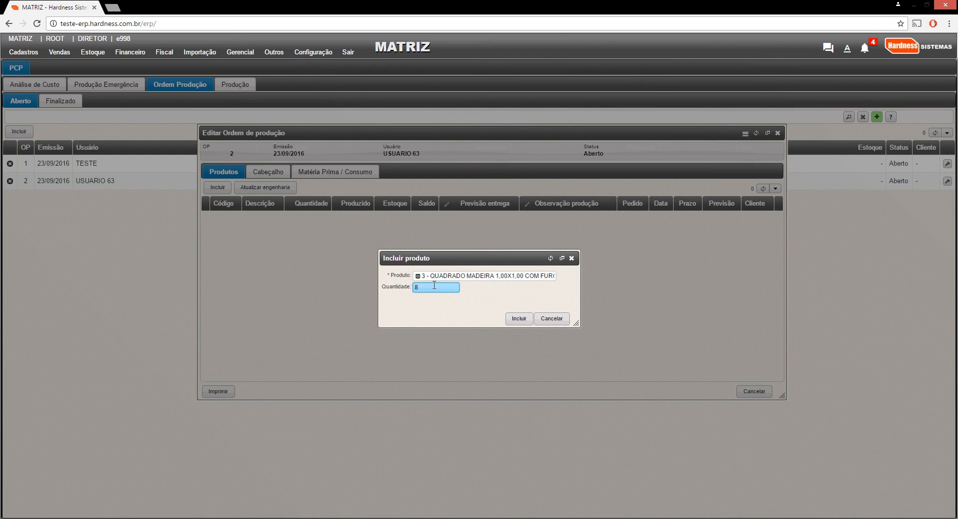
{"action": "left_click", "coordinate": [515, 319]}
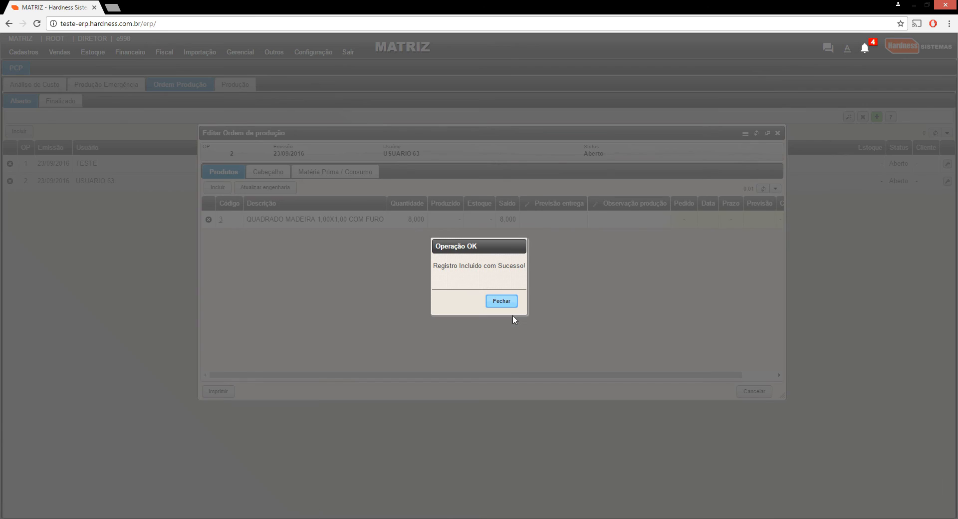
{"action": "left_click", "coordinate": [501, 301]}
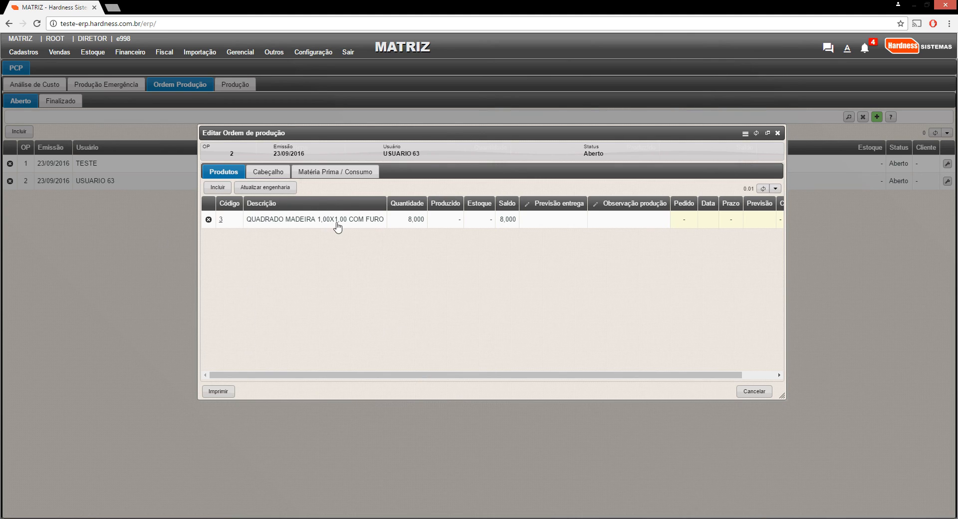
- Review the production entries, composition and processes of the order's QUADRADO MADEIRA product, leaving them unaltered
{"action": "double_click", "coordinate": [329, 224]}
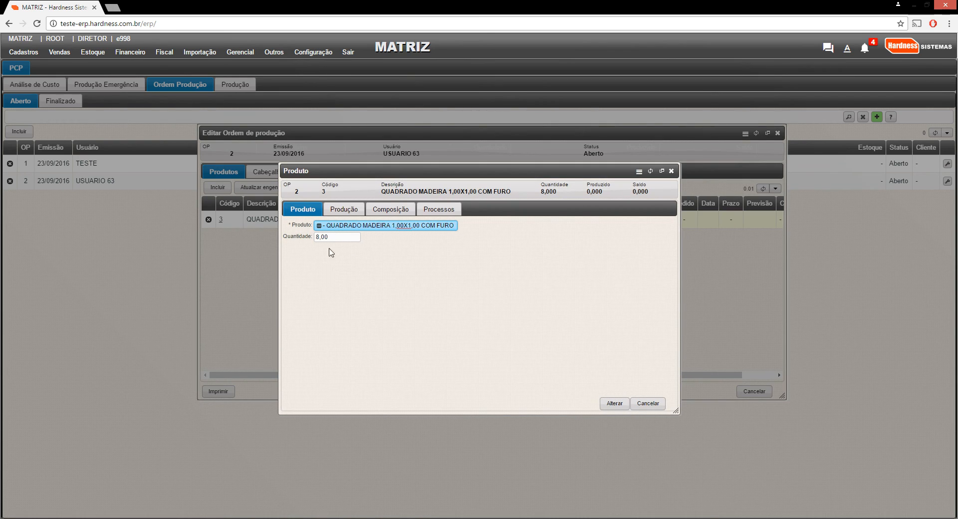
{"action": "left_click", "coordinate": [343, 210]}
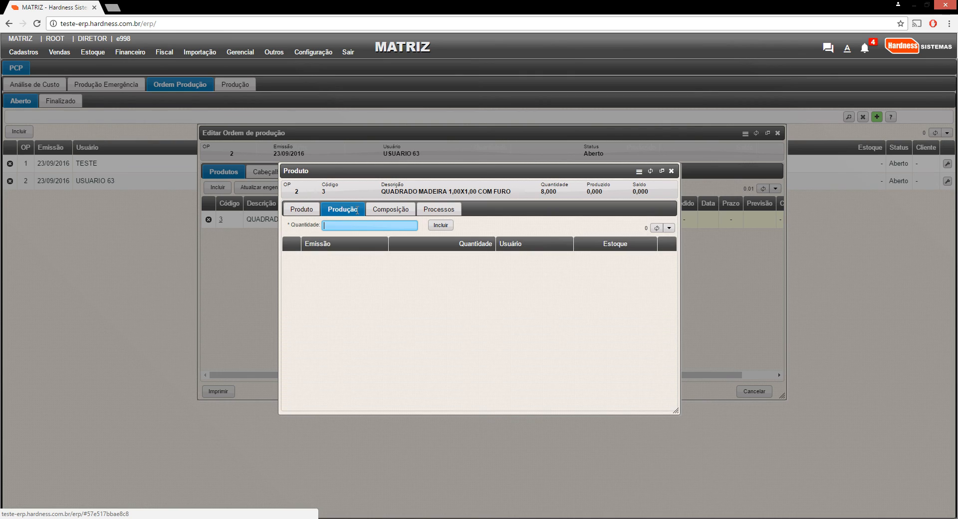
{"action": "left_click", "coordinate": [377, 213]}
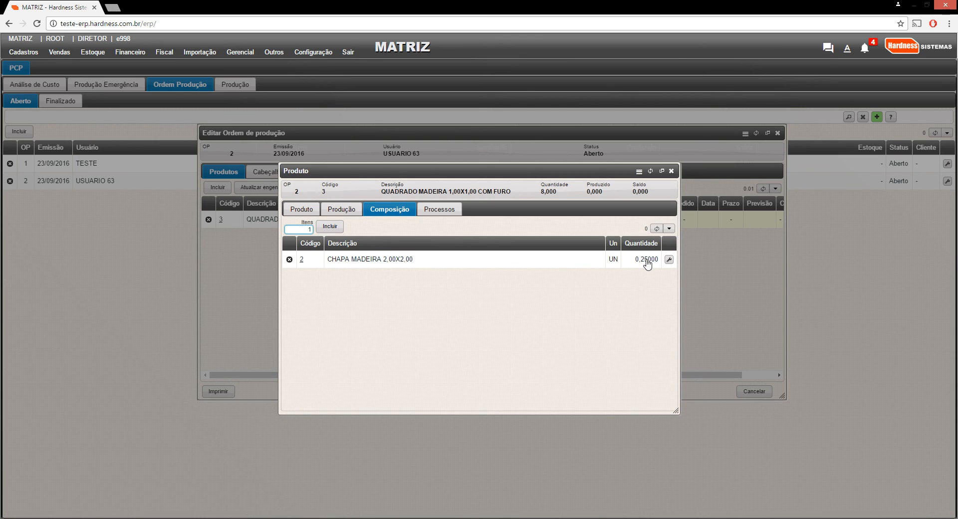
{"action": "left_click", "coordinate": [456, 211]}
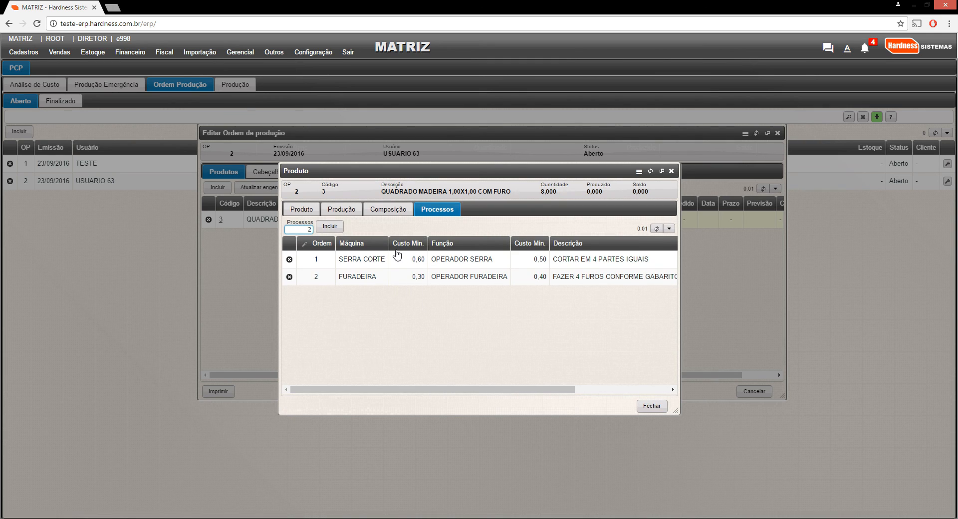
{"action": "left_click", "coordinate": [388, 209]}
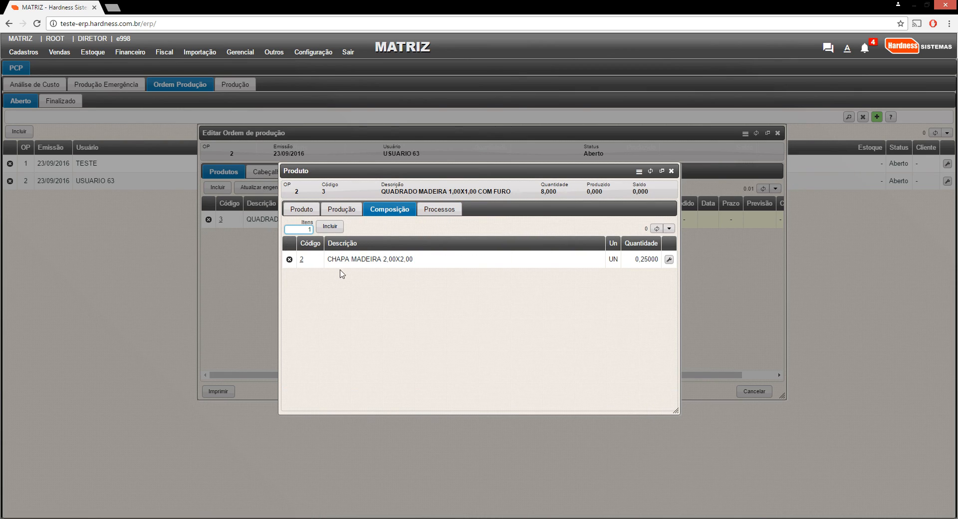
{"action": "left_click", "coordinate": [445, 212]}
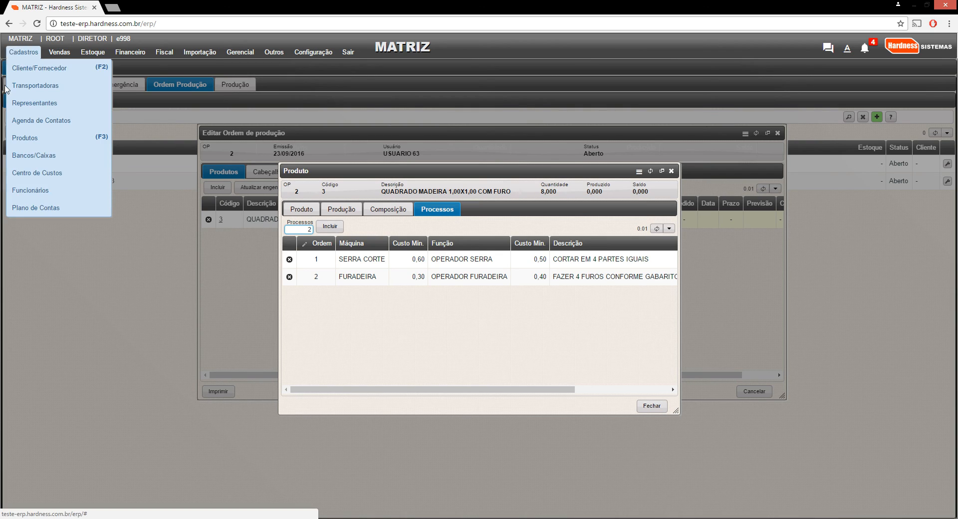
{"action": "mouse_move", "coordinate": [24, 52]}
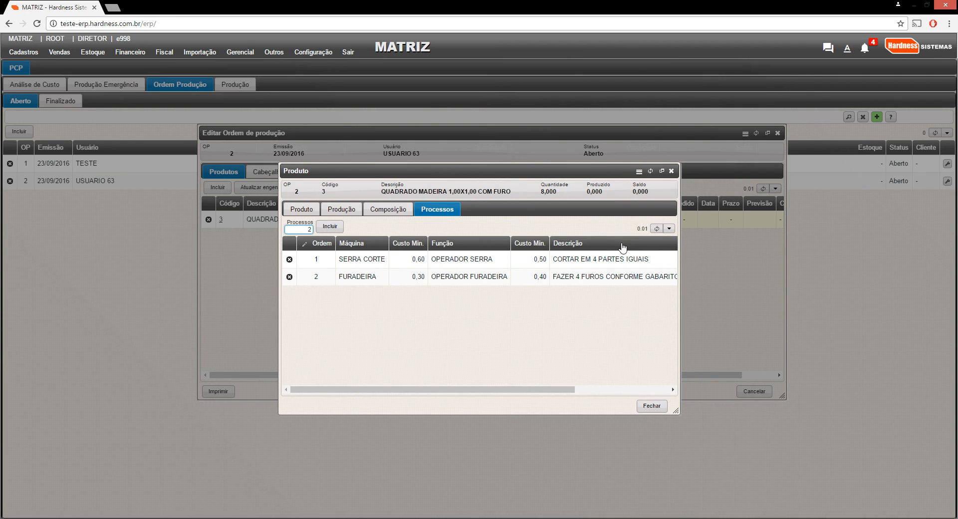
{"action": "left_click", "coordinate": [672, 170]}
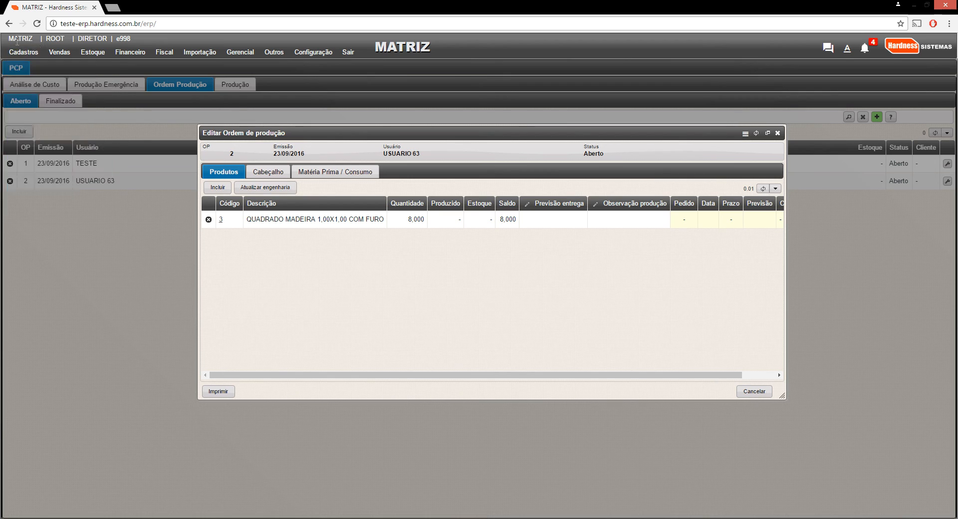
- Check the raw material and consumption list of the production order and return to its products
{"action": "left_click", "coordinate": [24, 52]}
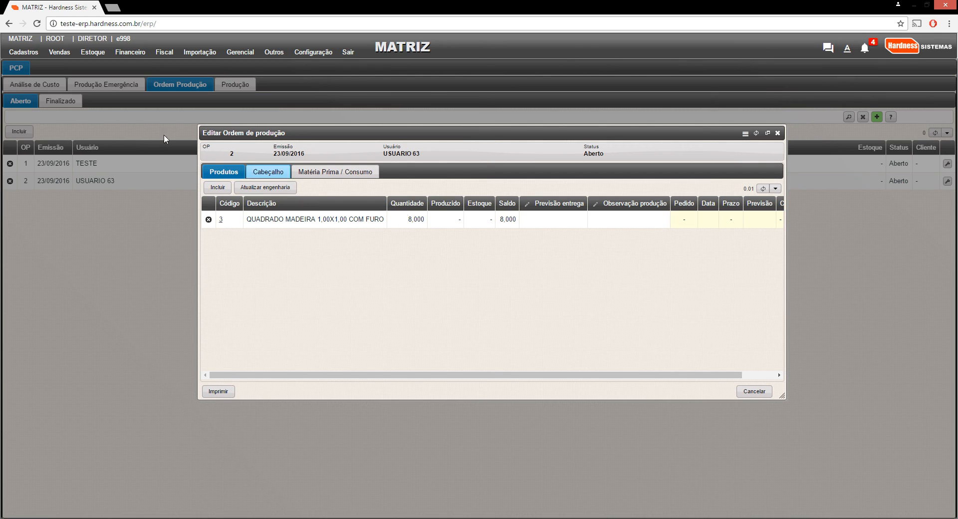
{"action": "left_click", "coordinate": [24, 51]}
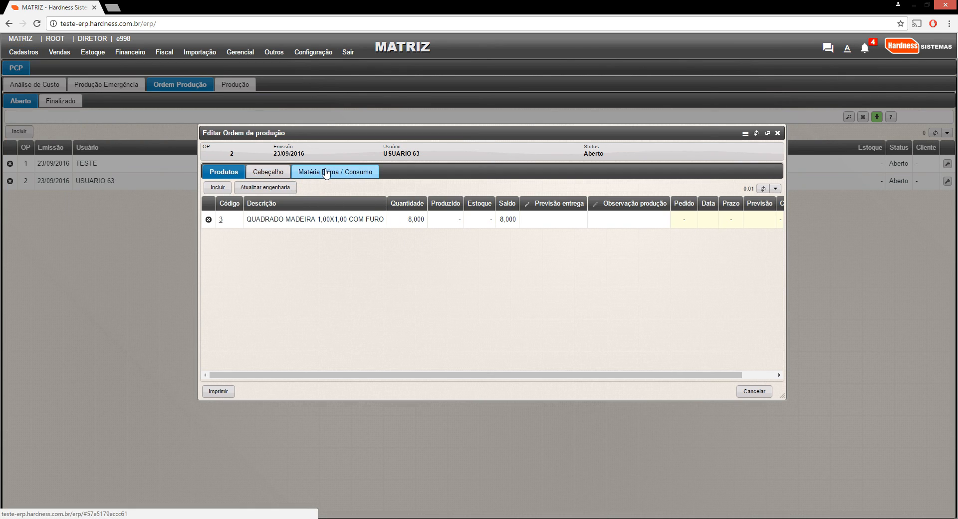
{"action": "left_click", "coordinate": [332, 172]}
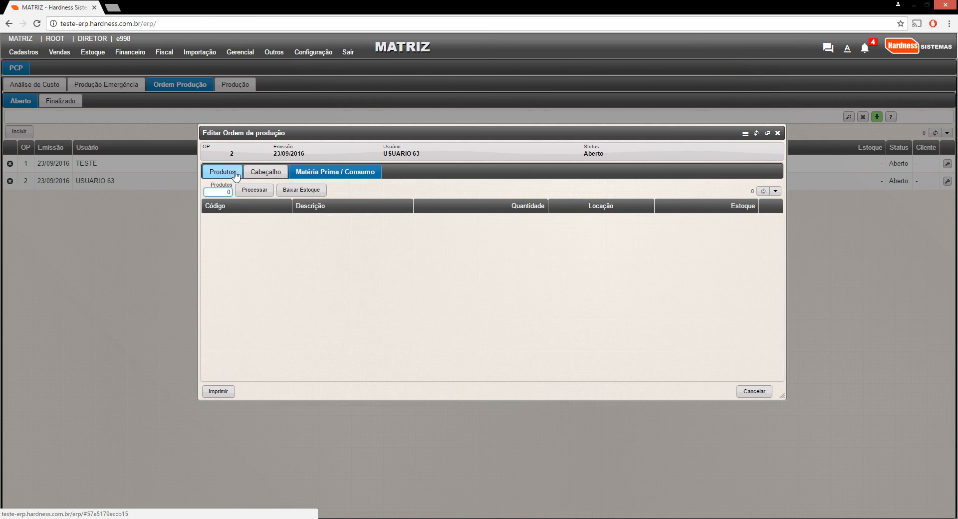
{"action": "left_click", "coordinate": [222, 172]}
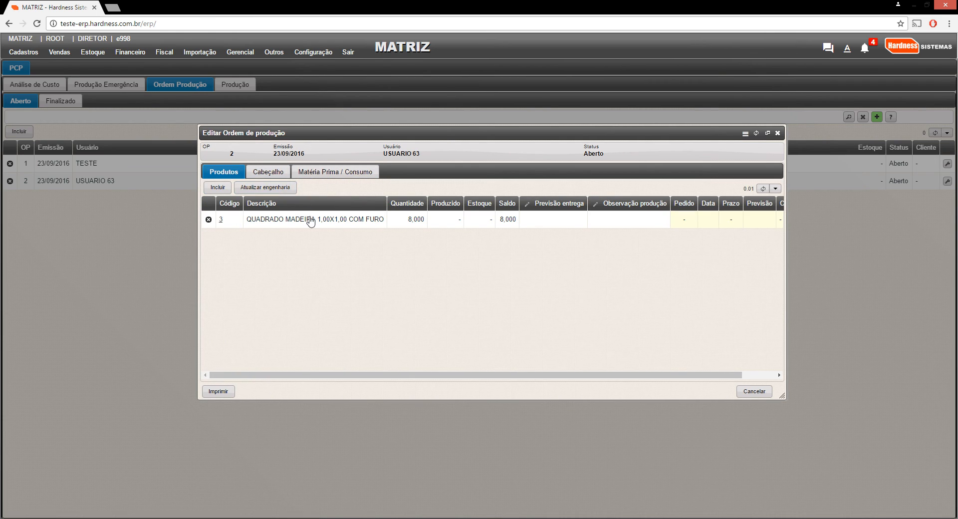
- Reopen the ordered product to recheck its composition, processes and production entries, and close its record
{"action": "double_click", "coordinate": [309, 220]}
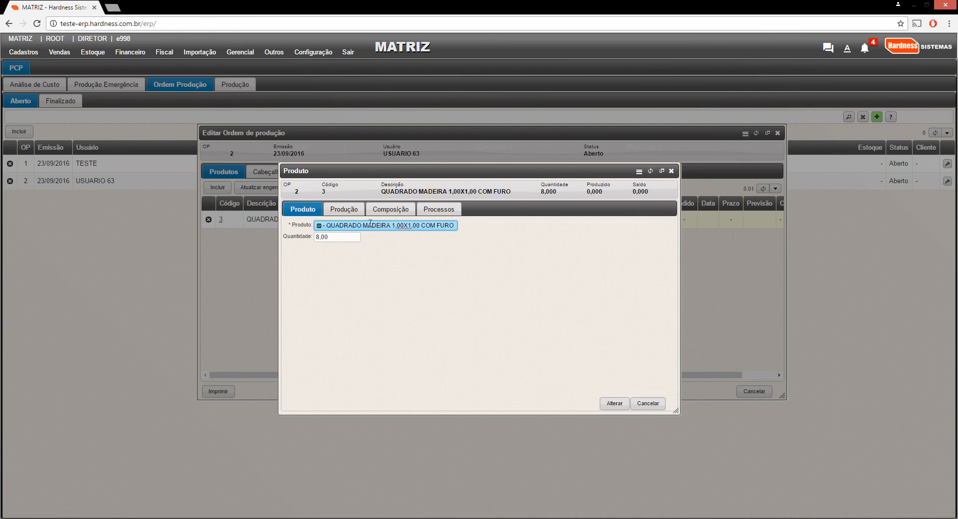
{"action": "left_click", "coordinate": [385, 213]}
{"action": "left_click", "coordinate": [438, 210]}
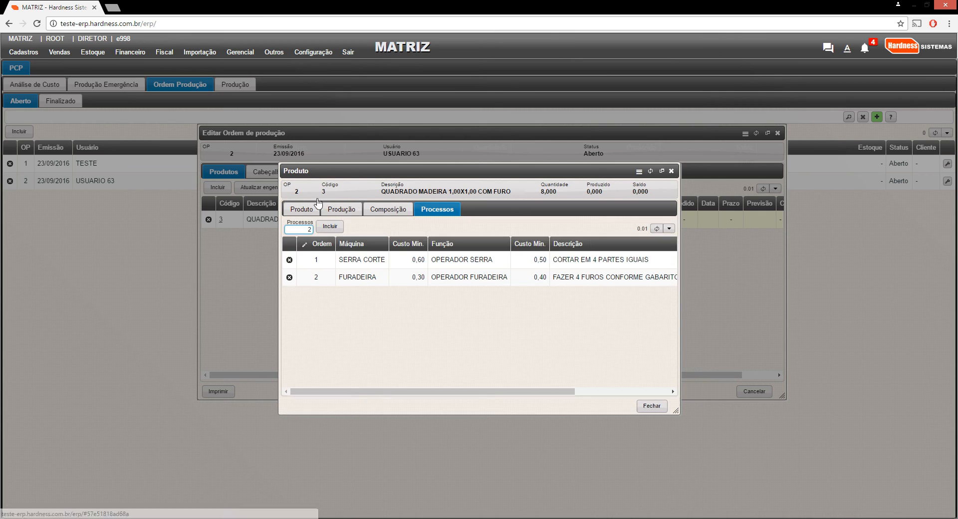
{"action": "left_click", "coordinate": [331, 209]}
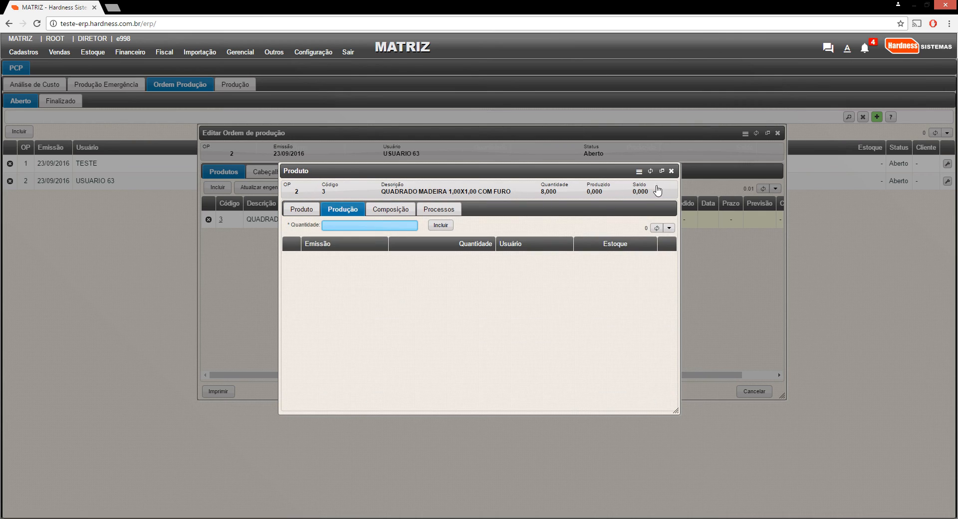
{"action": "left_click", "coordinate": [671, 171]}
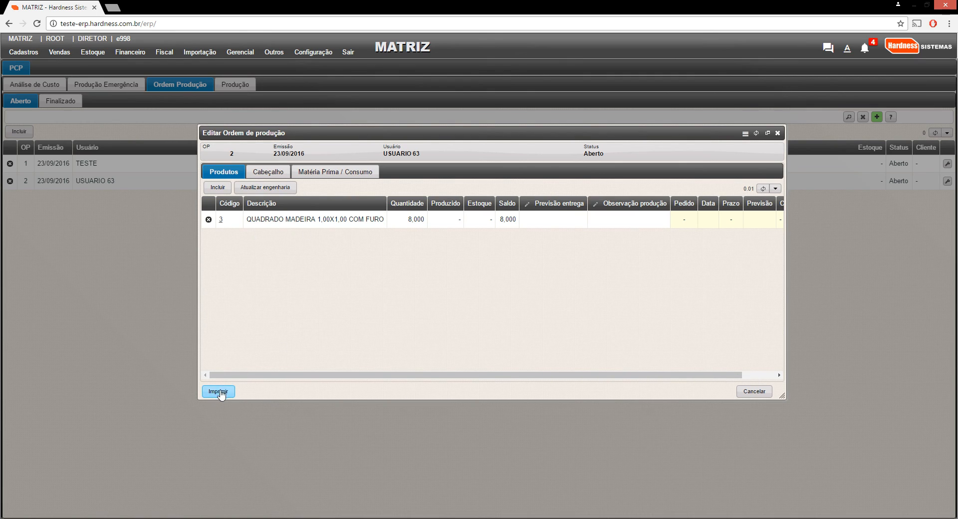
- Check the print format options of the production order without printing, and return to a refreshed list of open orders
{"action": "left_click", "coordinate": [218, 394]}
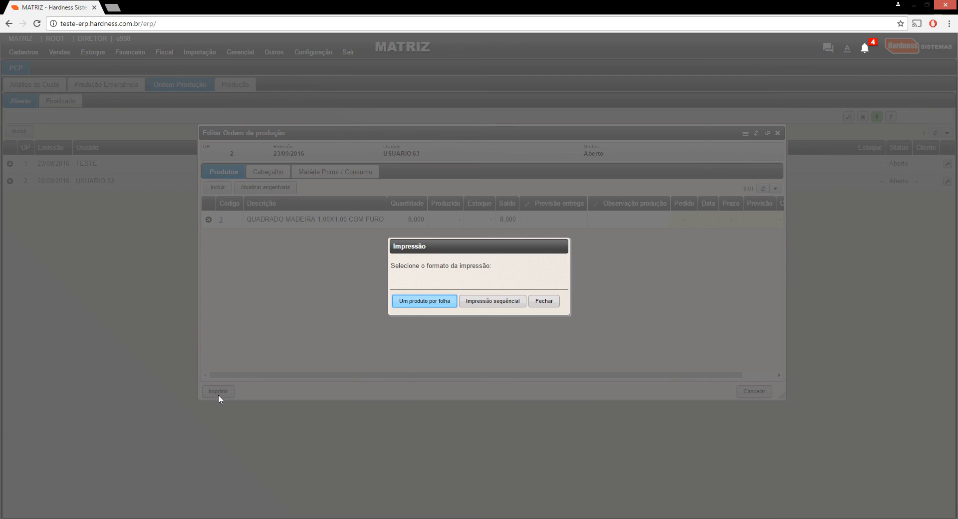
{"action": "left_click", "coordinate": [545, 299]}
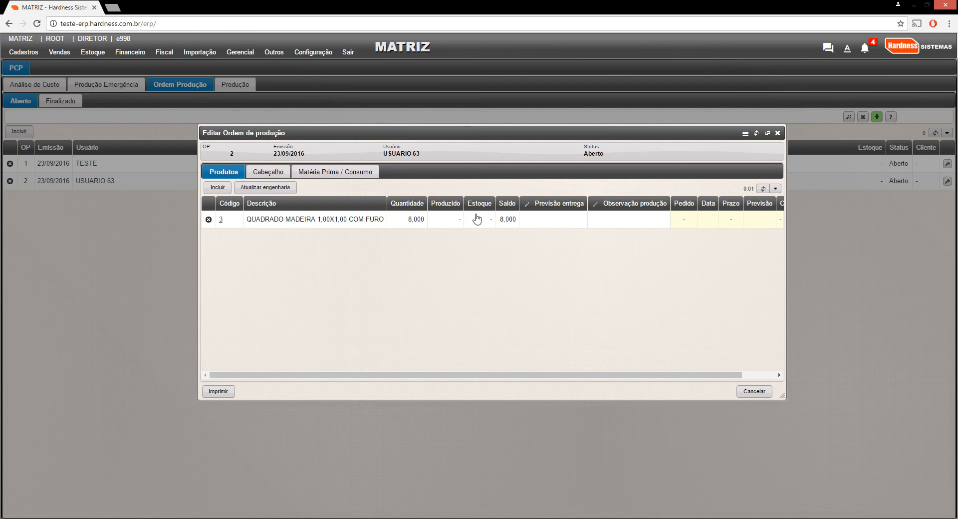
{"action": "left_click", "coordinate": [778, 133]}
{"action": "left_click", "coordinate": [947, 133]}
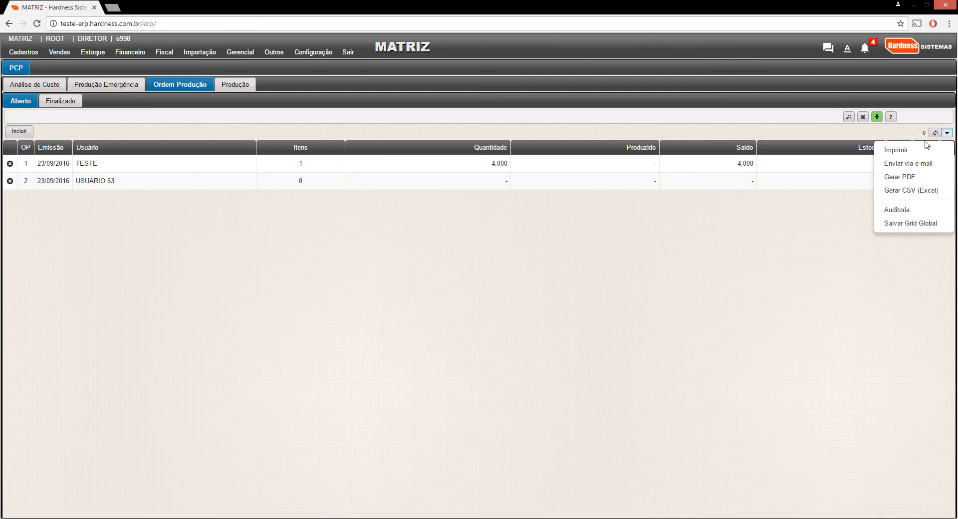
{"action": "left_click", "coordinate": [935, 134]}
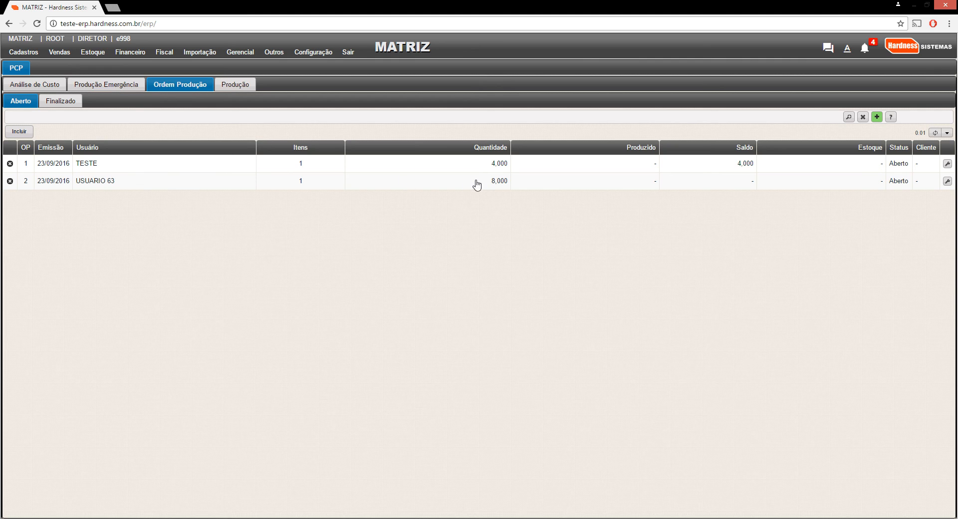
- Reopen the eight-unit production order, view its printout with one product per sheet in an enlarged window, and close the printout
{"action": "double_click", "coordinate": [94, 184]}
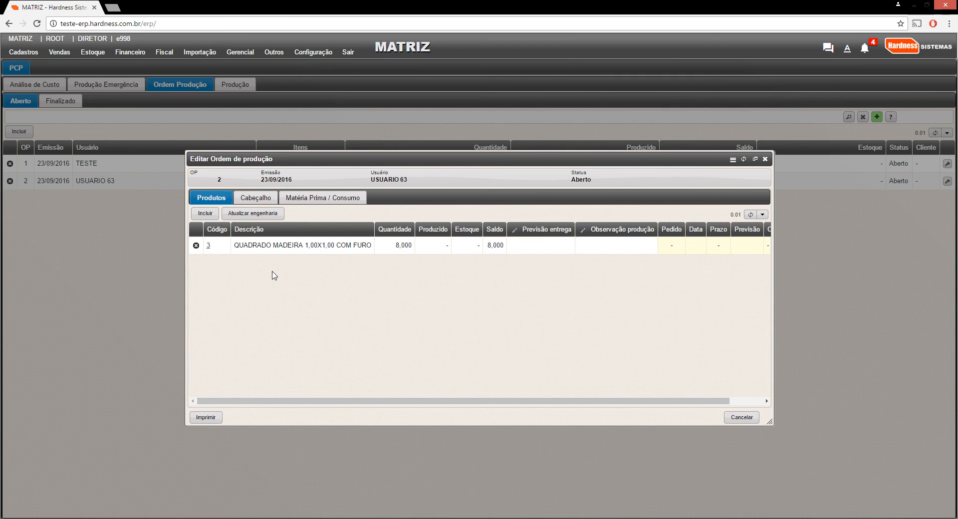
{"action": "left_click", "coordinate": [206, 418]}
{"action": "left_click", "coordinate": [418, 301]}
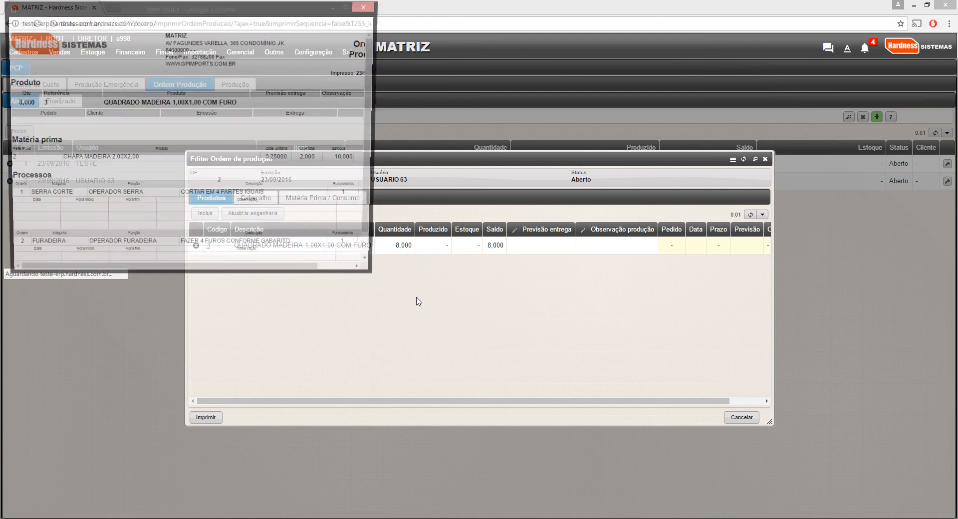
{"action": "left_click_drag", "start_coordinate": [366, 281], "coordinate": [506, 412]}
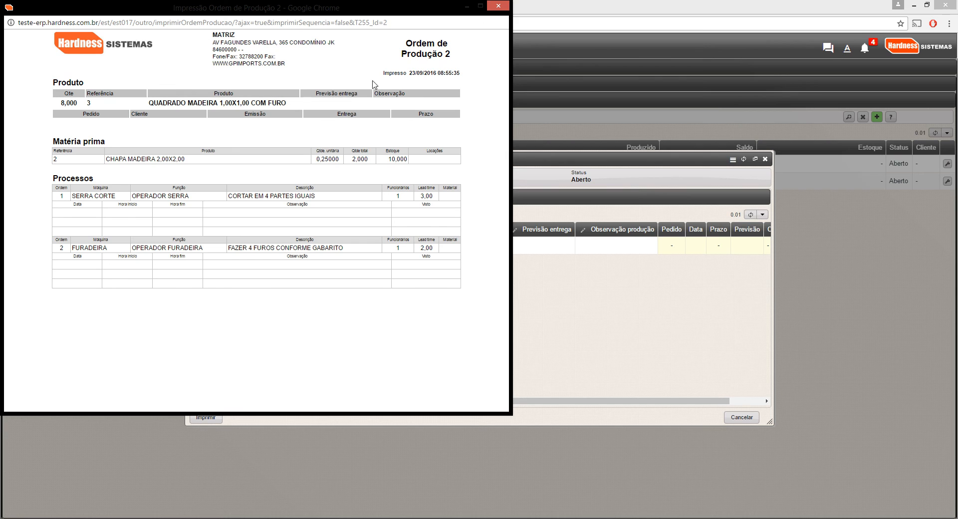
{"action": "left_click", "coordinate": [503, 5]}
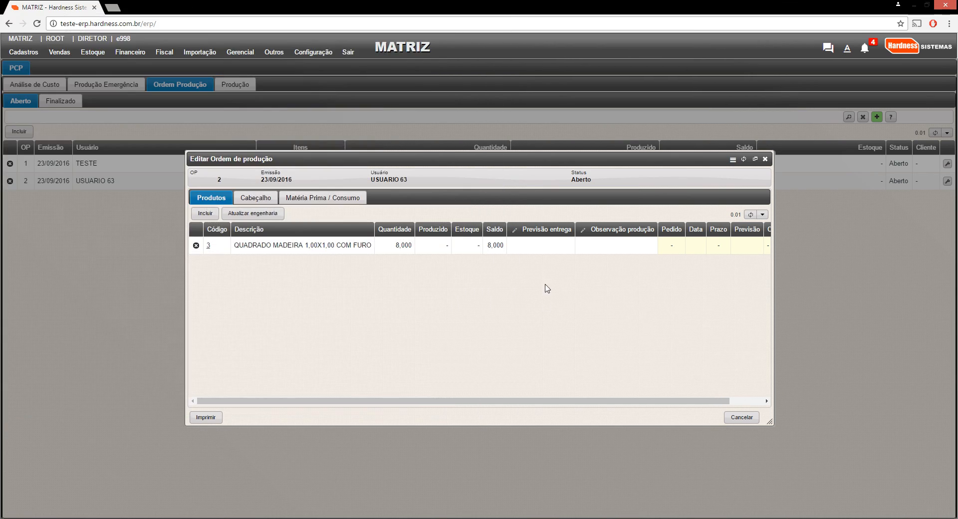
- Set the ordered product's delivery forecast to 30/09/2016 and its production observation to URGENCIA
{"action": "left_click", "coordinate": [537, 244]}
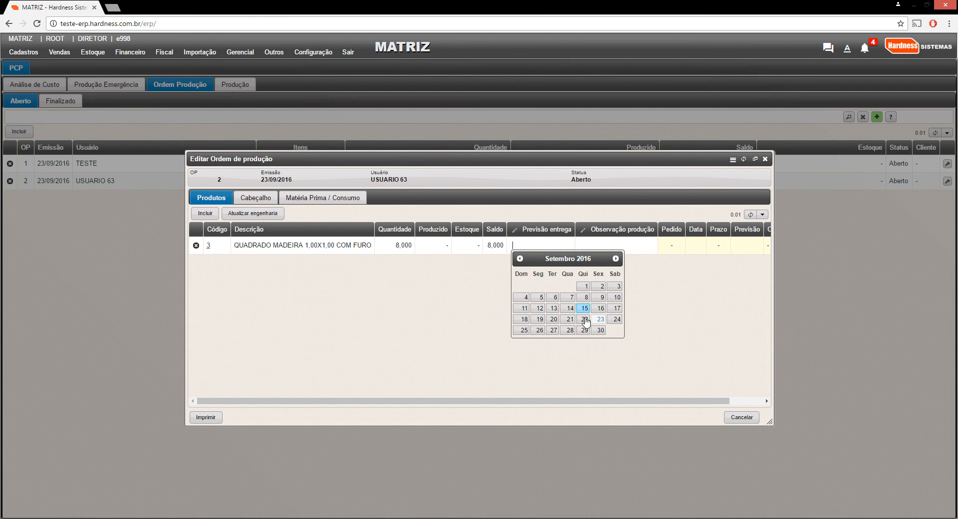
{"action": "left_click", "coordinate": [599, 330]}
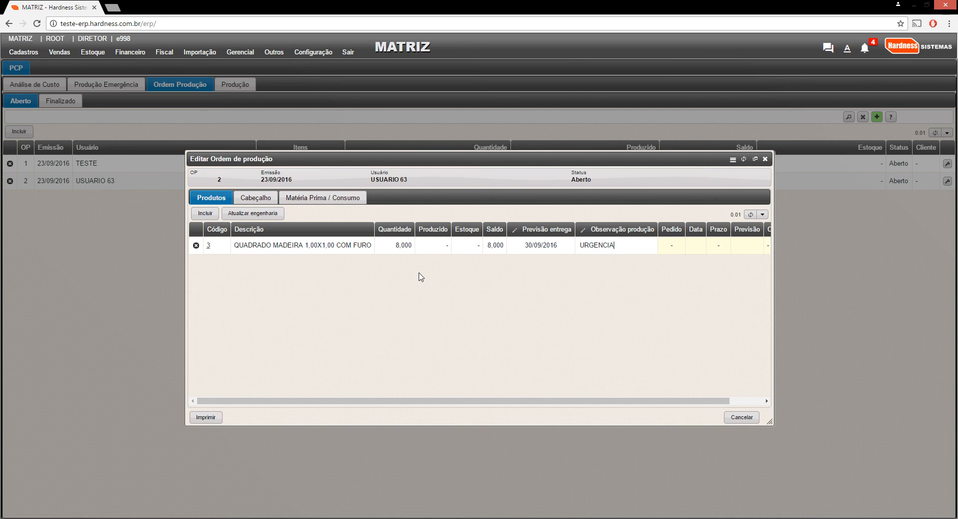
{"action": "left_click", "coordinate": [420, 277]}
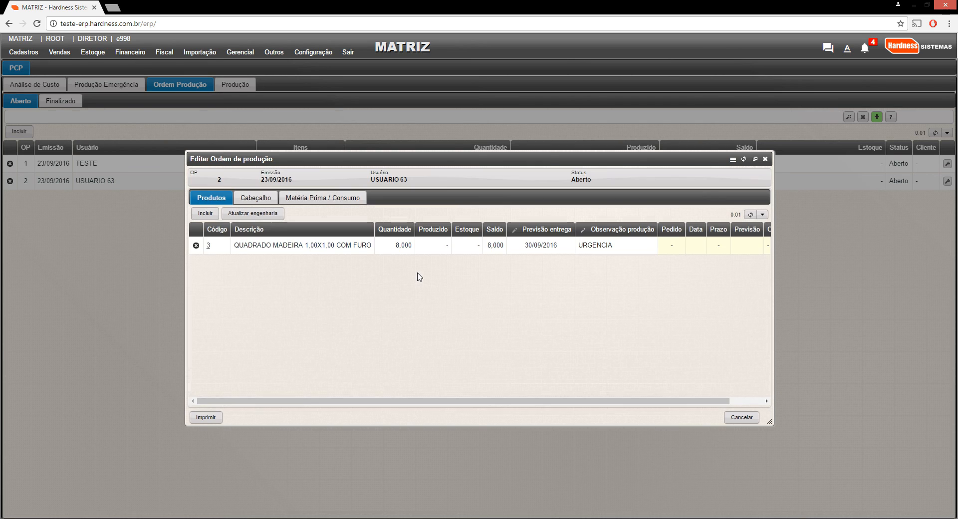
- Generate the updated order printout with one product per sheet, enlarge its window to examine it, and close it
{"action": "left_click", "coordinate": [214, 418]}
{"action": "left_click", "coordinate": [446, 302]}
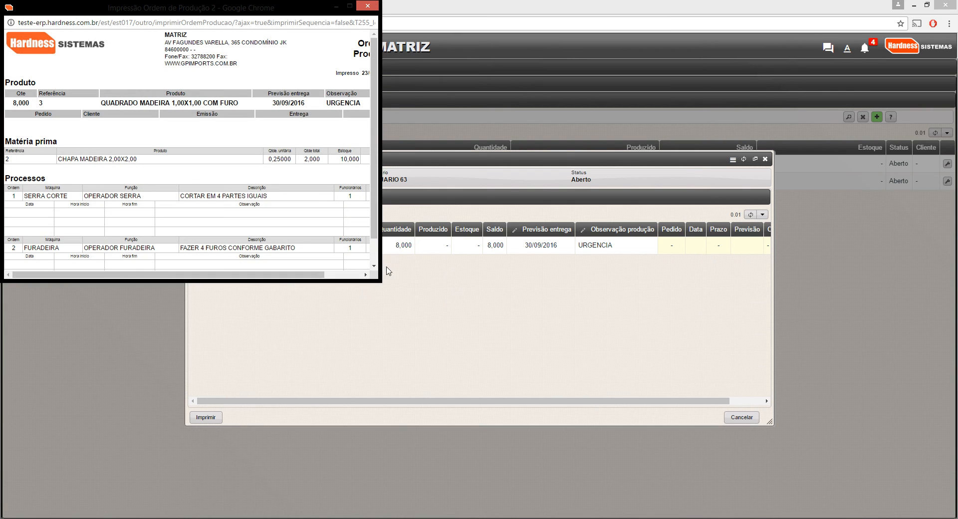
{"action": "left_click_drag", "start_coordinate": [377, 281], "coordinate": [737, 412]}
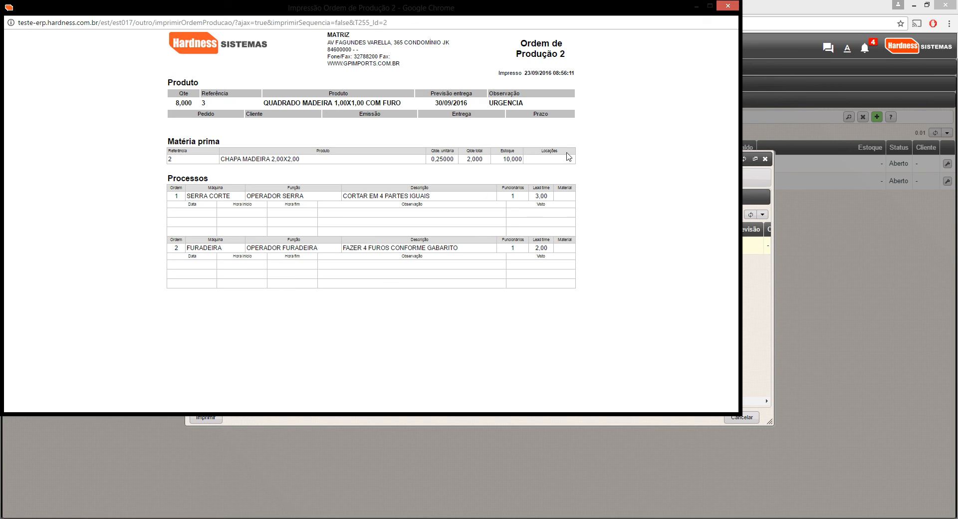
{"action": "left_click", "coordinate": [728, 6]}
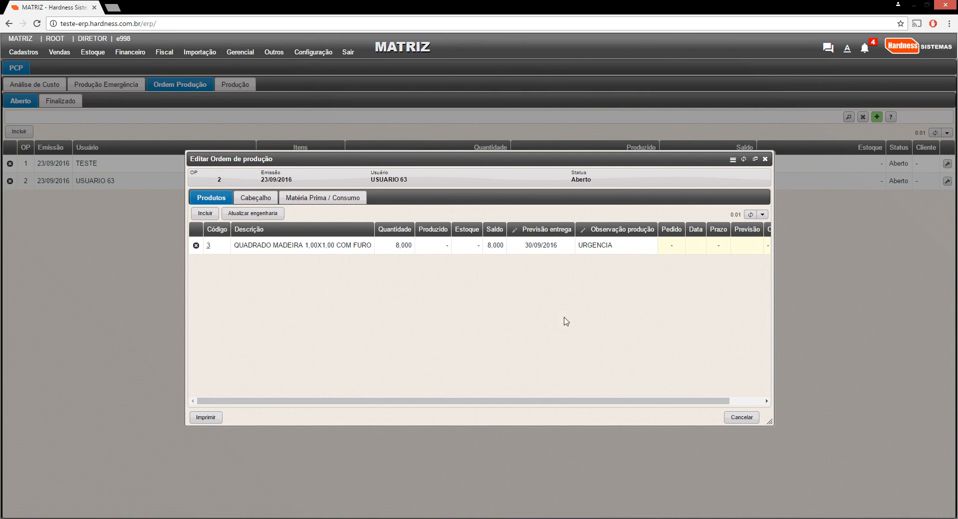
- Close the production order and refresh the list of open orders
{"action": "left_click", "coordinate": [765, 158]}
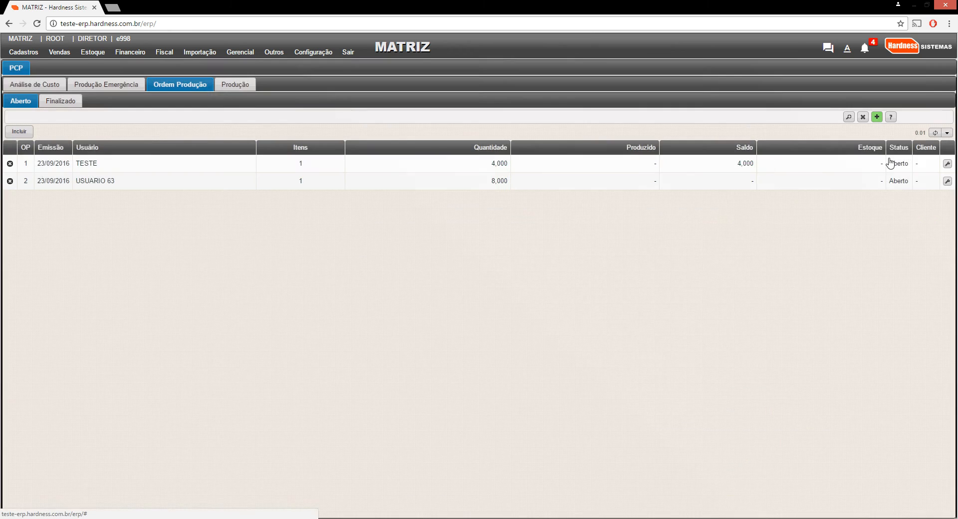
{"action": "left_click", "coordinate": [947, 132]}
{"action": "left_click", "coordinate": [935, 133]}
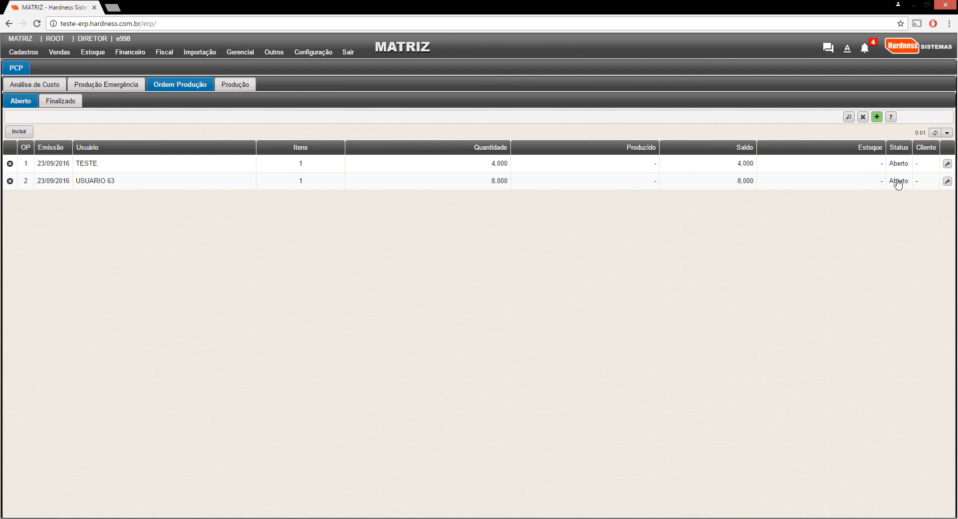
- Register a production of 4 units for the QUADRADO MADEIRA product in the eight-unit order, and return to the refreshed order list
{"action": "double_click", "coordinate": [167, 187]}
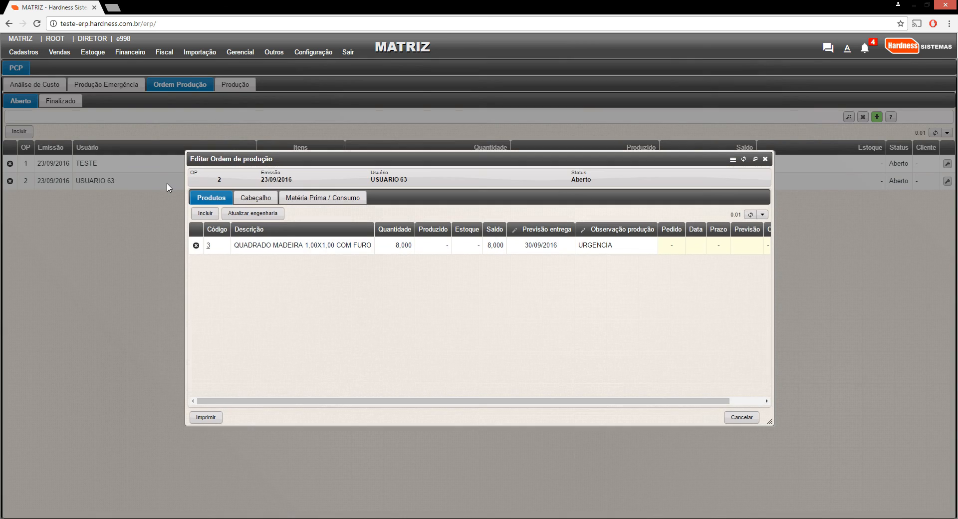
{"action": "double_click", "coordinate": [263, 247]}
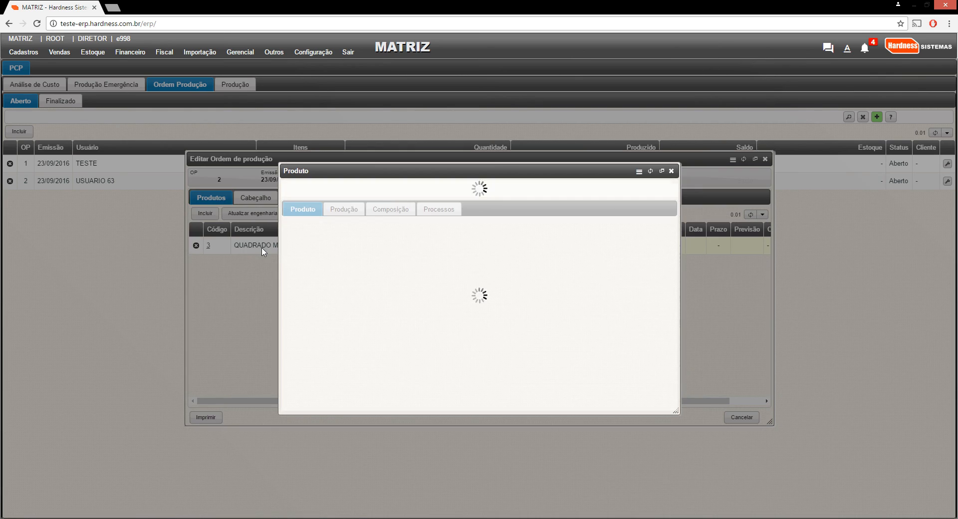
{"action": "left_click", "coordinate": [348, 210]}
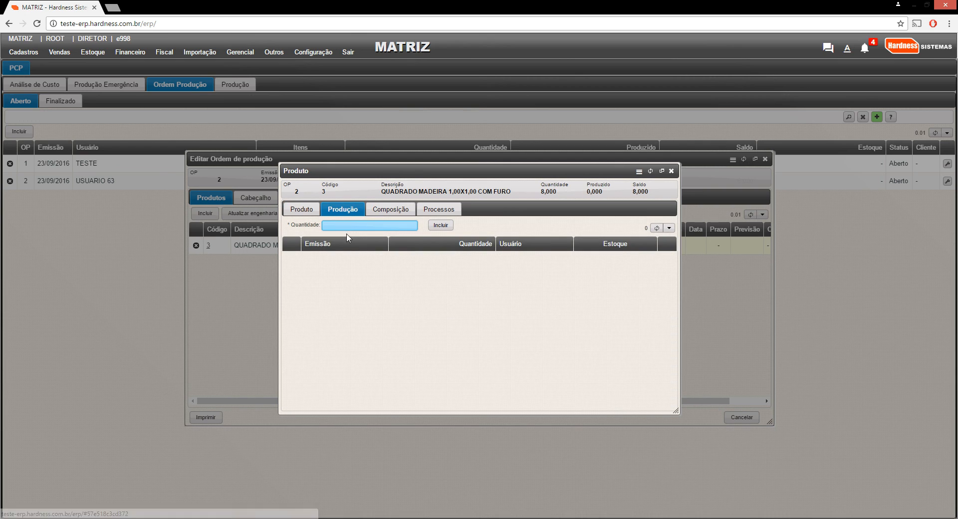
{"action": "type", "text": "4"}
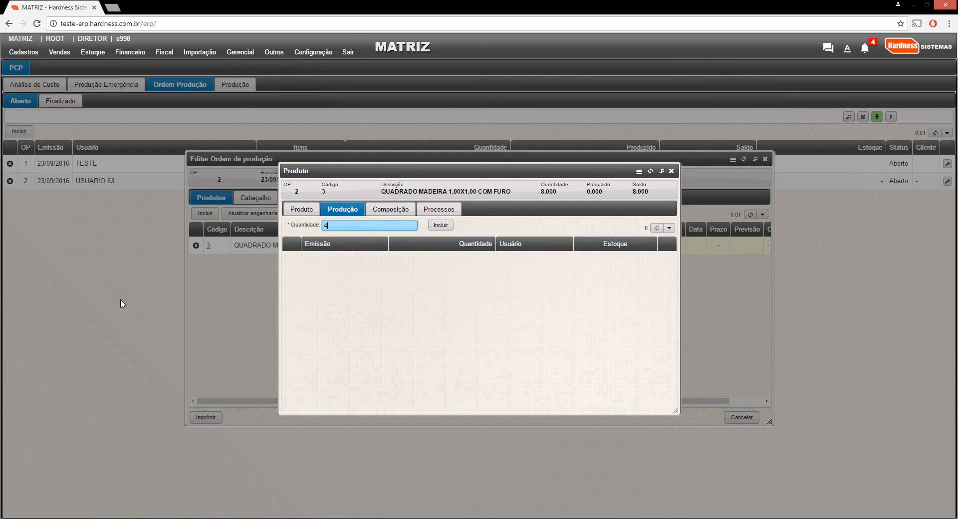
{"action": "left_click", "coordinate": [440, 226]}
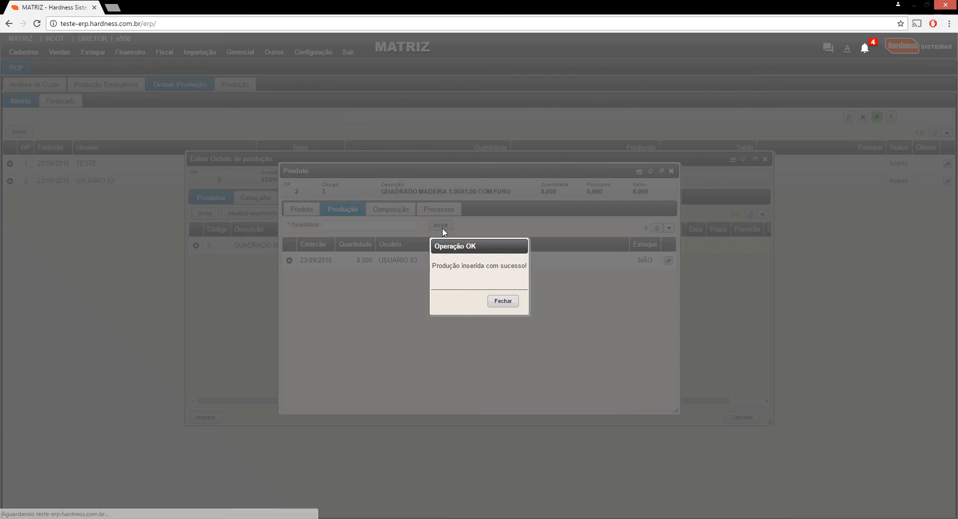
{"action": "left_click", "coordinate": [502, 301]}
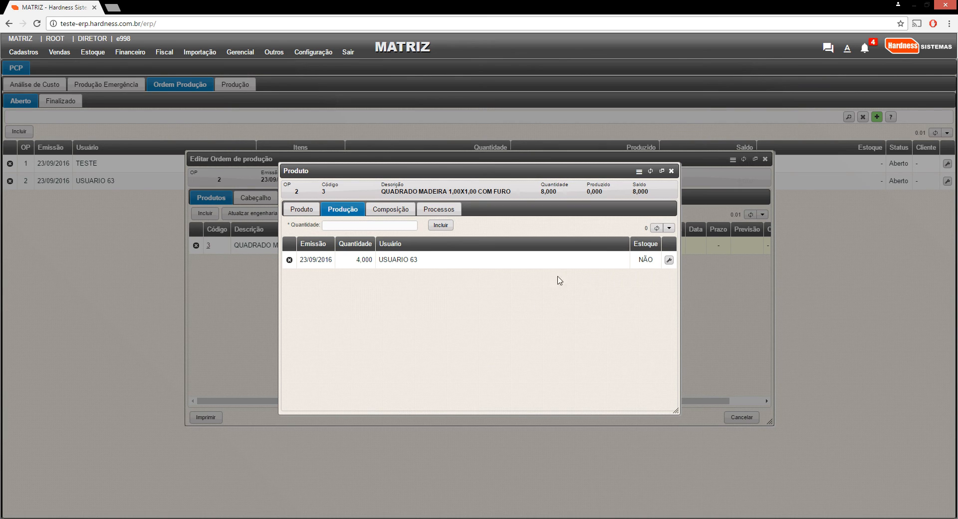
{"action": "left_click", "coordinate": [673, 171]}
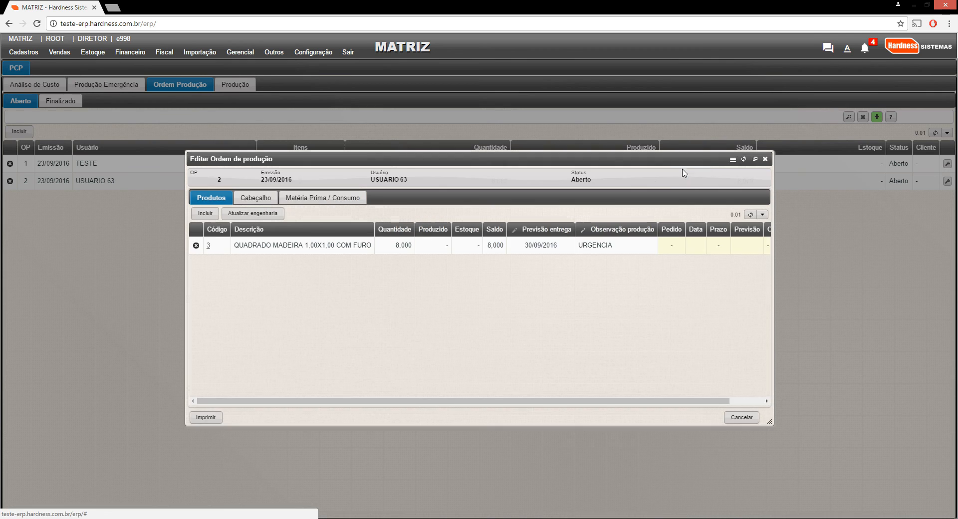
{"action": "left_click", "coordinate": [765, 159]}
{"action": "left_click", "coordinate": [935, 134]}
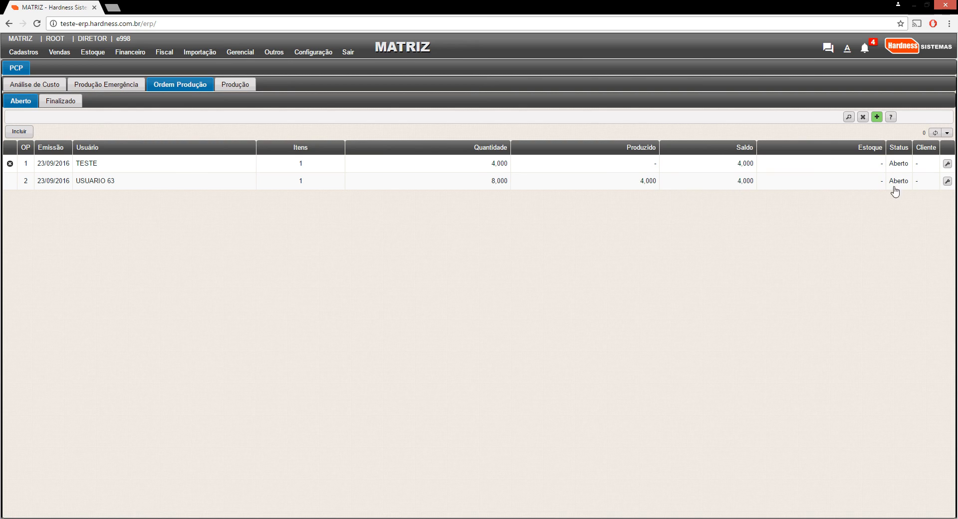
- Reopen the eight-unit order, review the production entries of its QUADRADO MADEIRA product, and close the product record
{"action": "double_click", "coordinate": [254, 186]}
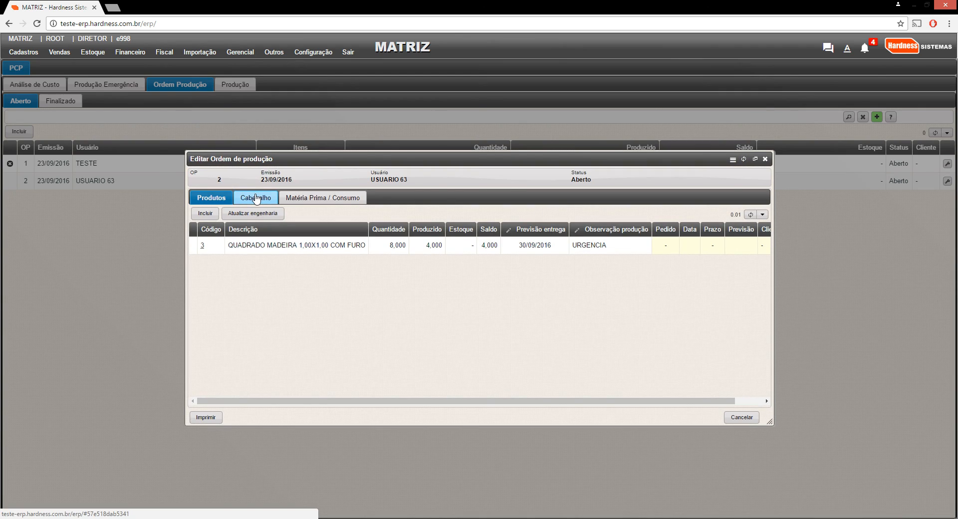
{"action": "double_click", "coordinate": [293, 246]}
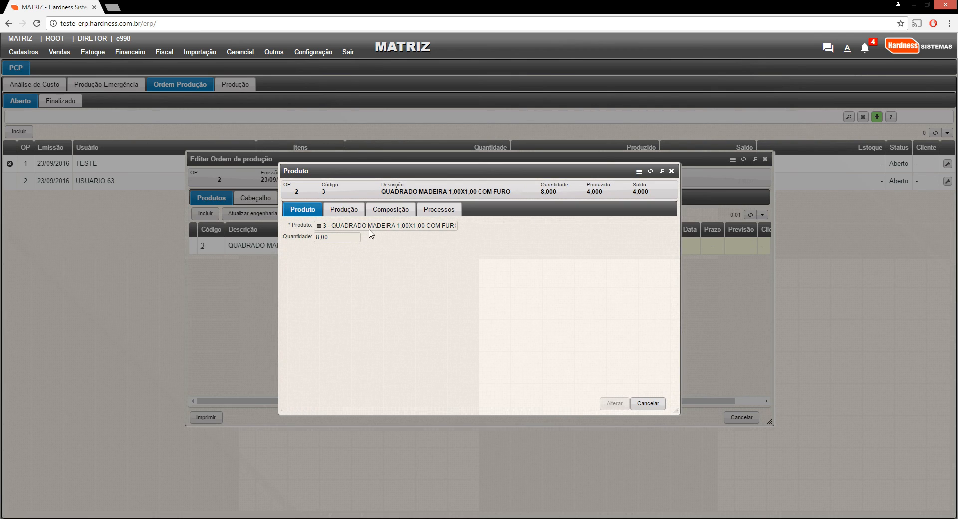
{"action": "left_click", "coordinate": [352, 210]}
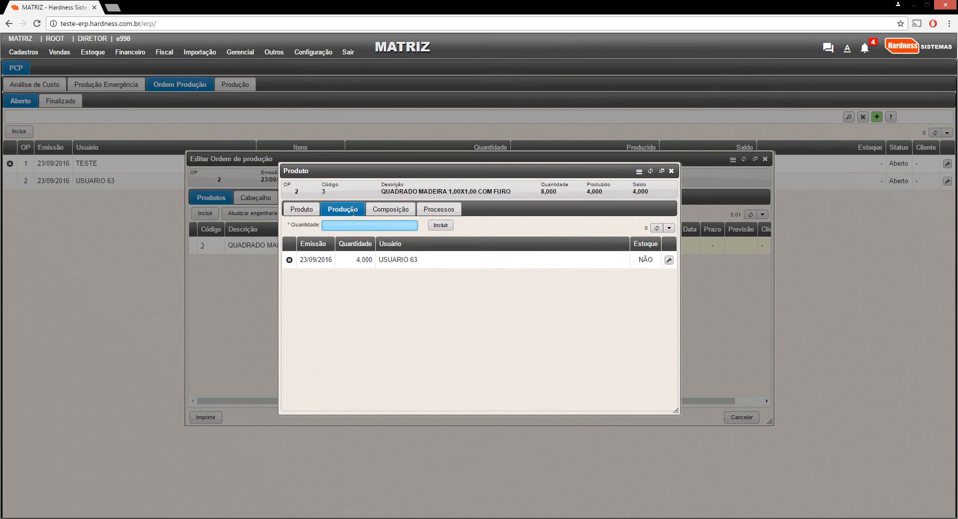
{"action": "left_click", "coordinate": [672, 171]}
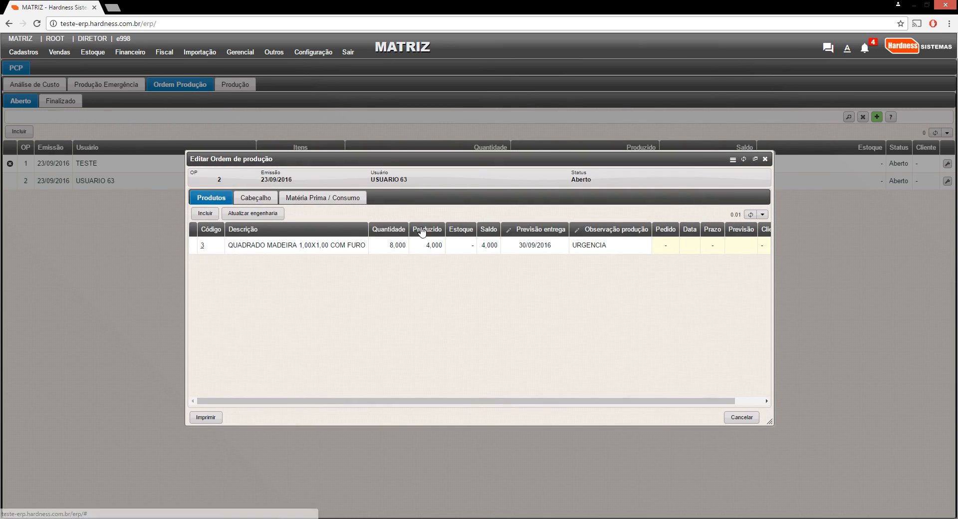
- Check the order's raw material and consumption list, and return to the refreshed list of open orders
{"action": "left_click", "coordinate": [296, 200]}
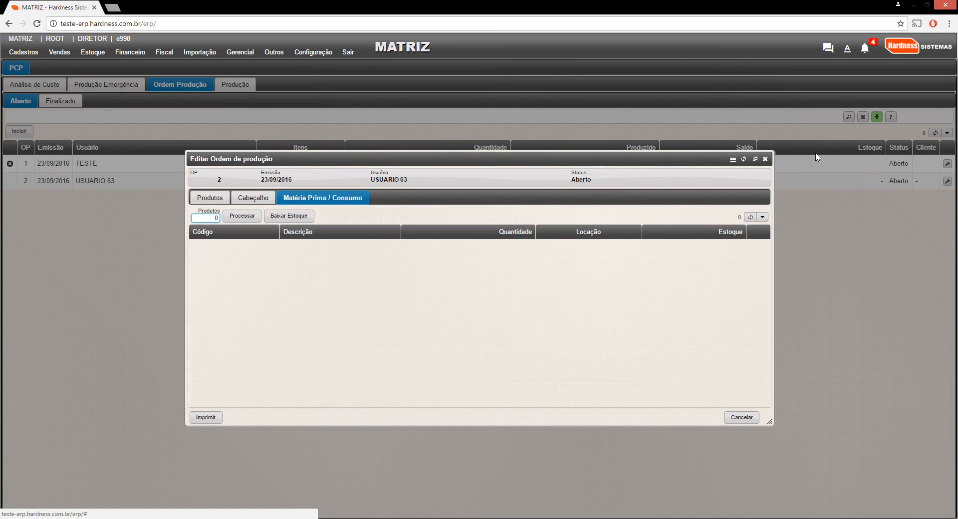
{"action": "left_click", "coordinate": [765, 159]}
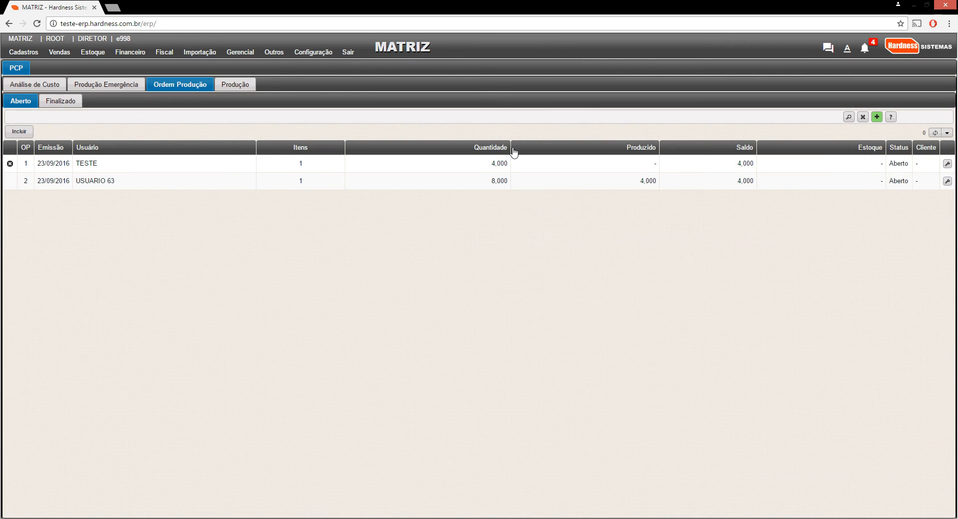
{"action": "left_click", "coordinate": [935, 133]}
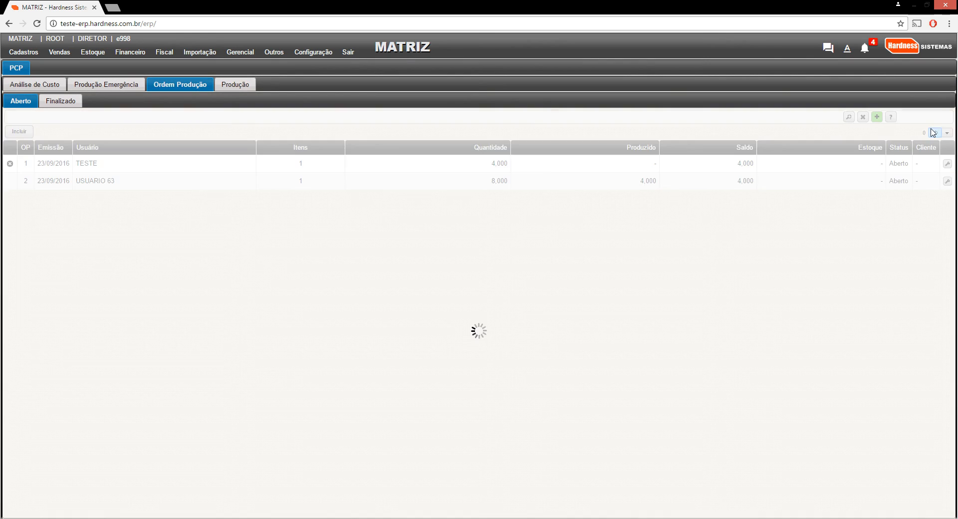
- Check the open and finished production lists, refresh the open one, and compare it with the open production orders
{"action": "left_click", "coordinate": [233, 84]}
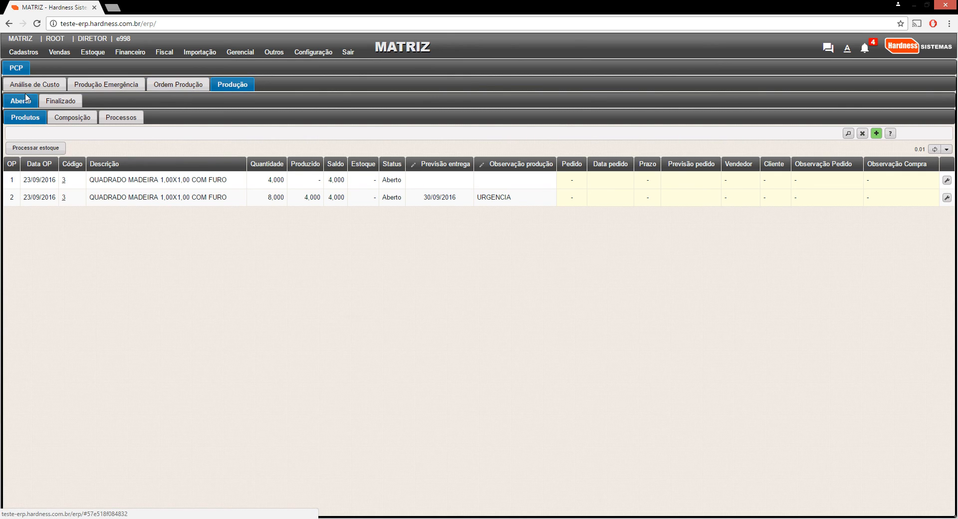
{"action": "left_click", "coordinate": [62, 100]}
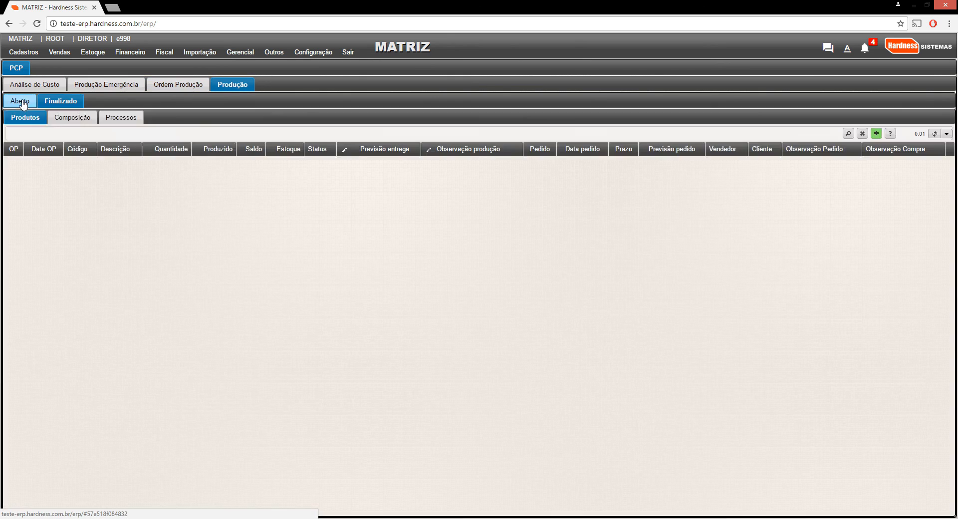
{"action": "left_click", "coordinate": [22, 103]}
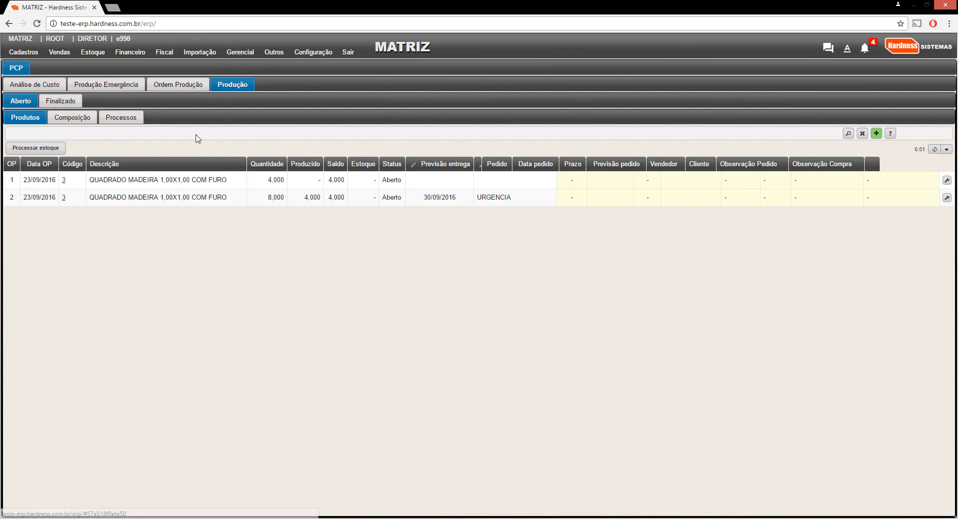
{"action": "left_click", "coordinate": [947, 150]}
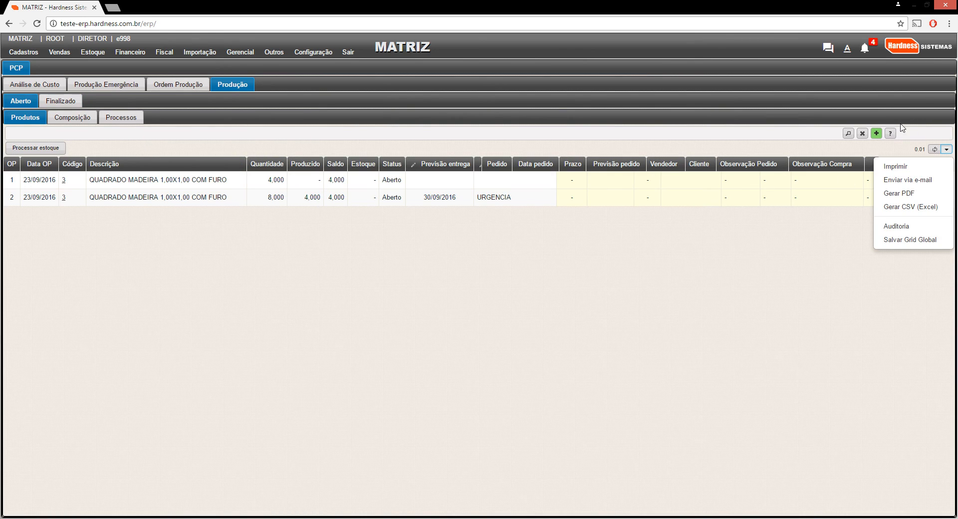
{"action": "left_click", "coordinate": [935, 150]}
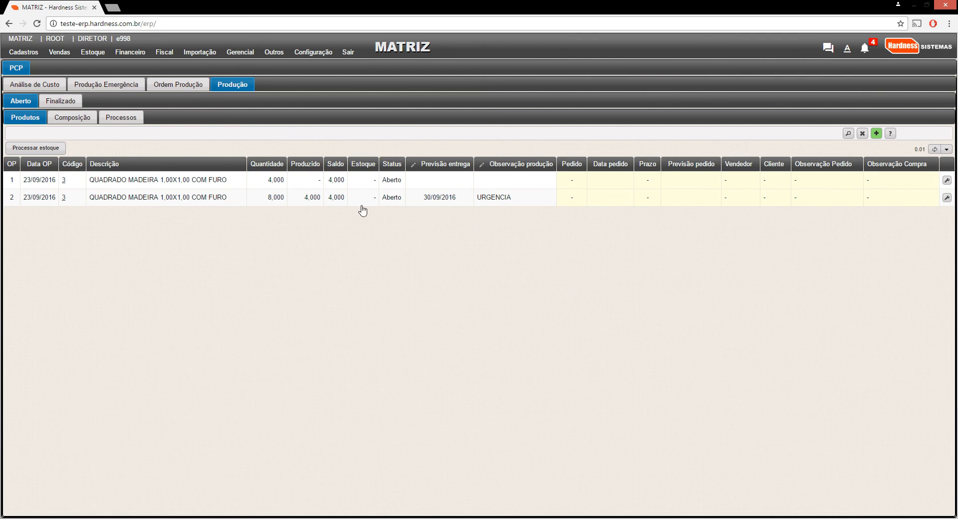
{"action": "left_click", "coordinate": [175, 85]}
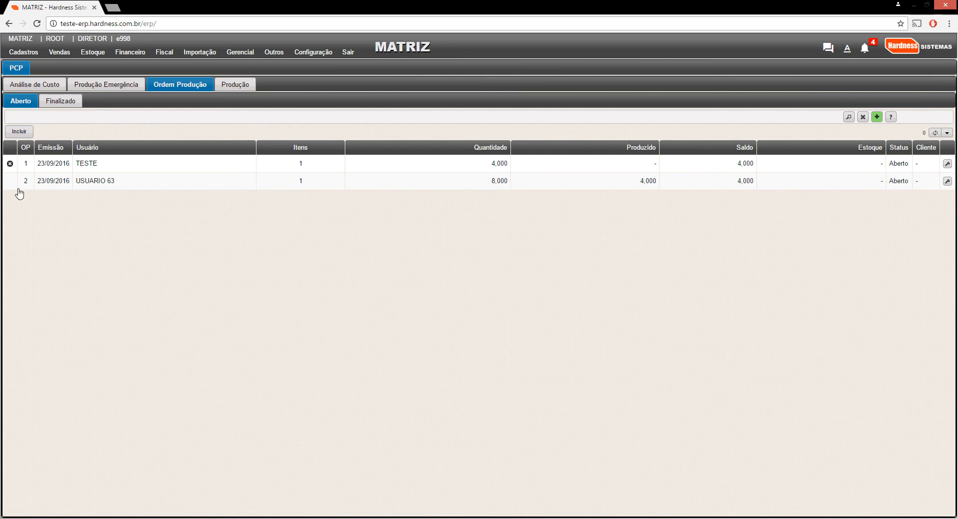
- Process the stock entry of the 4 produced QUADRADO MADEIRA units from the open production list
{"action": "left_click", "coordinate": [231, 86]}
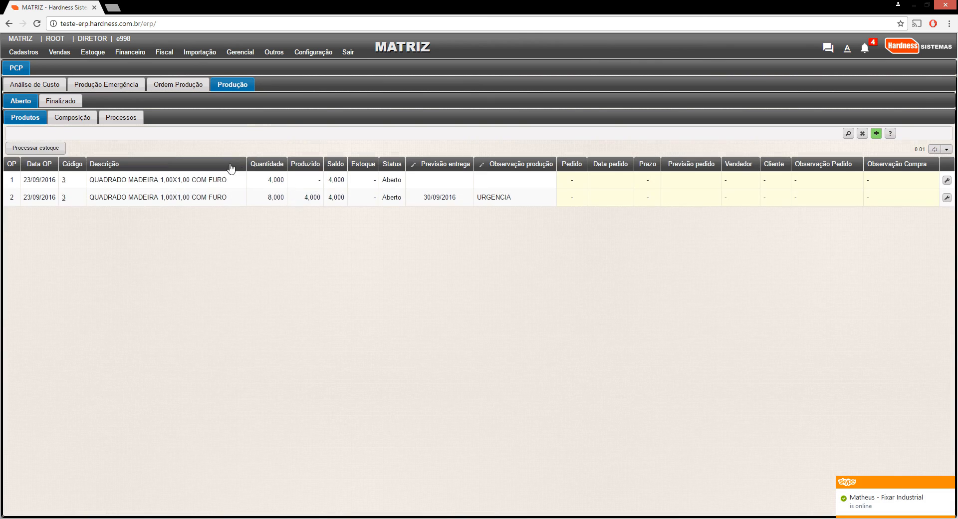
{"action": "left_click", "coordinate": [36, 149]}
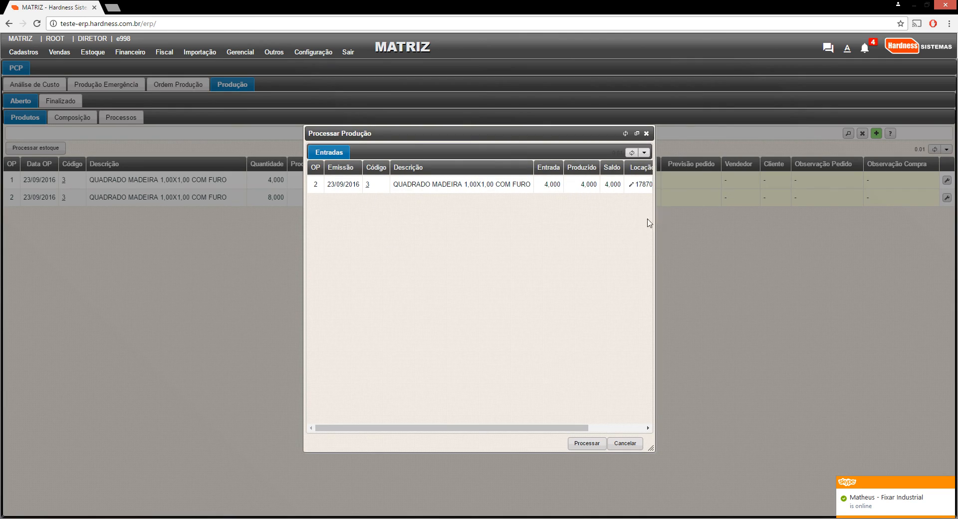
{"action": "left_click", "coordinate": [587, 443]}
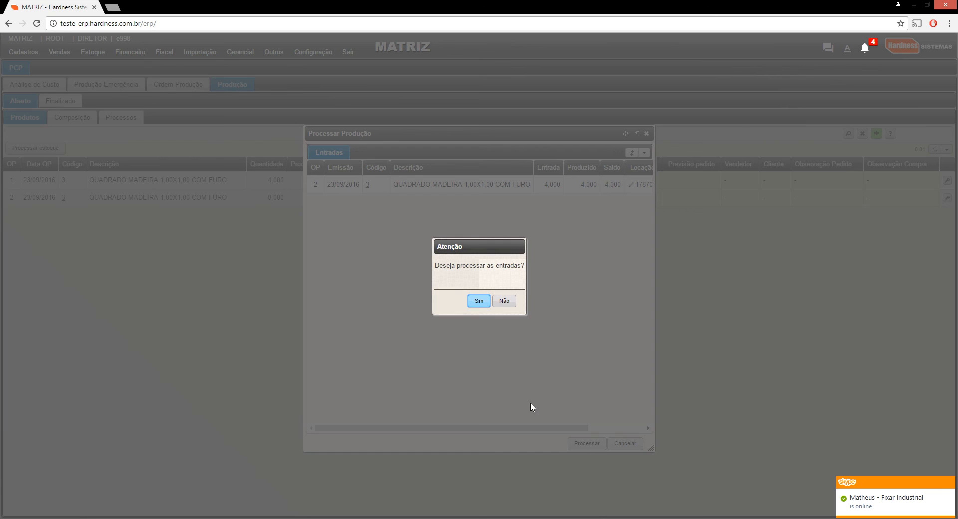
{"action": "left_click", "coordinate": [478, 301]}
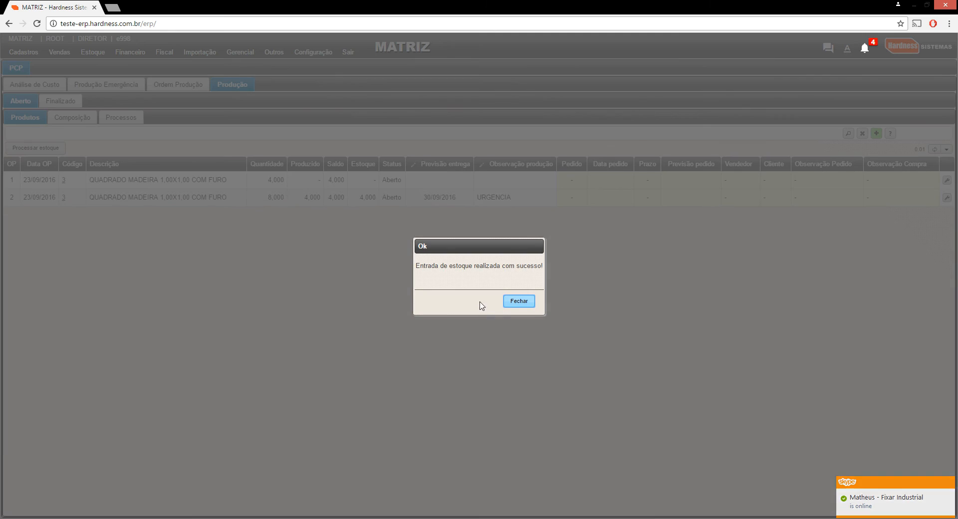
{"action": "left_click", "coordinate": [517, 302]}
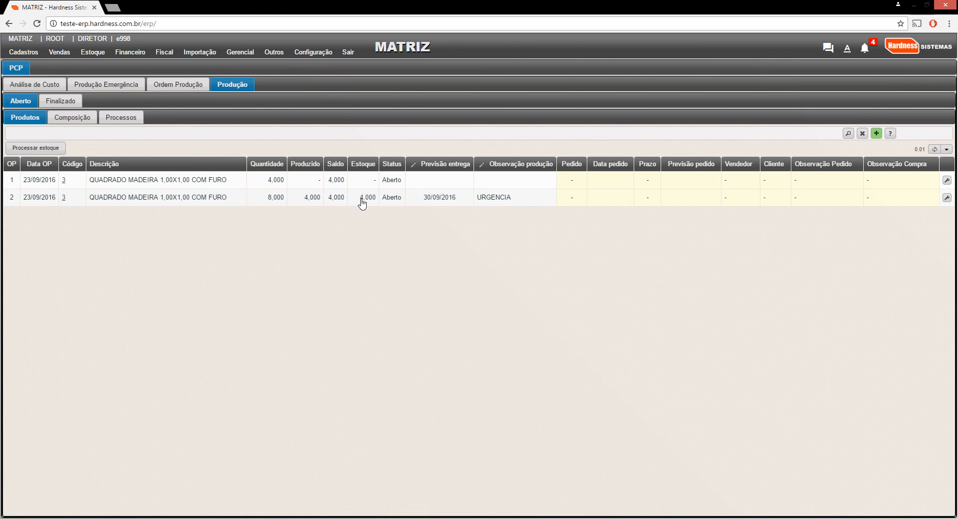
- Register another production of 4 units for the QUADRADO MADEIRA product of order 2, and refresh the open production list
{"action": "double_click", "coordinate": [243, 197]}
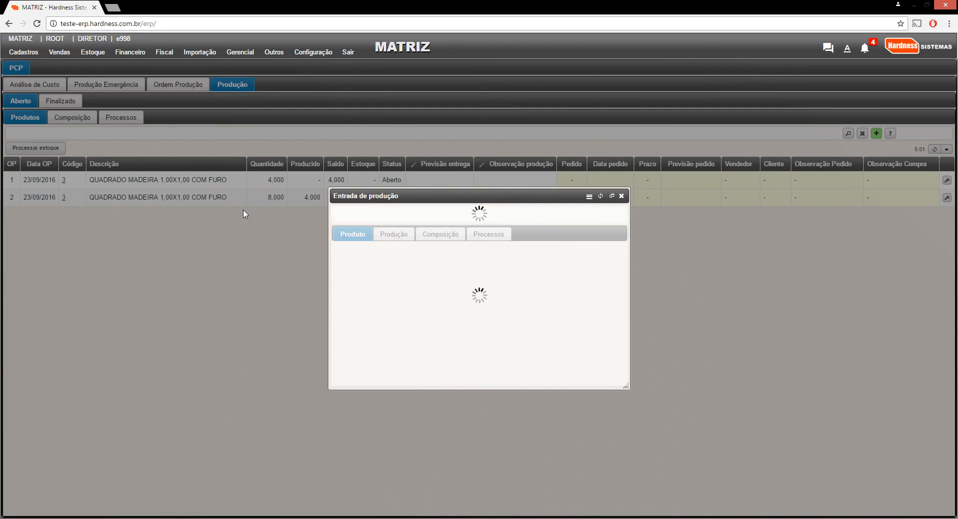
{"action": "left_click", "coordinate": [394, 234]}
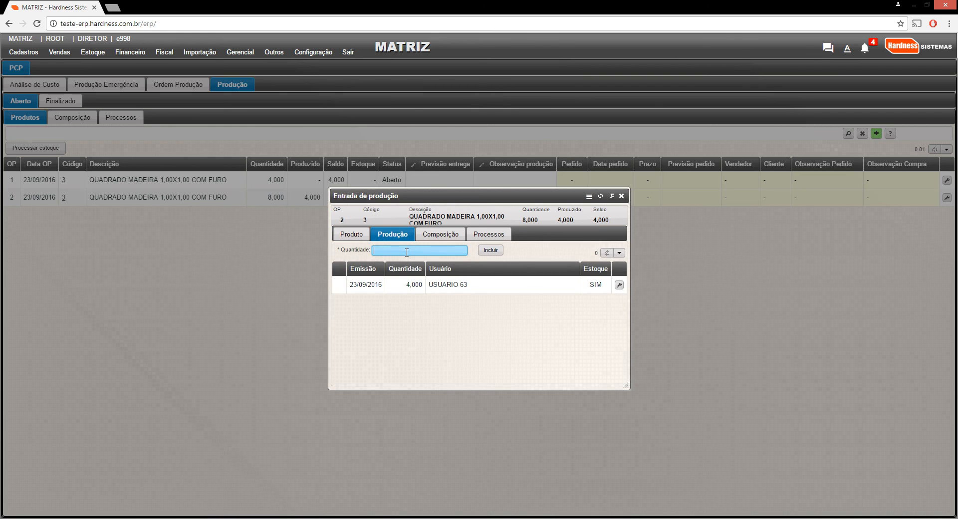
{"action": "left_click", "coordinate": [407, 252]}
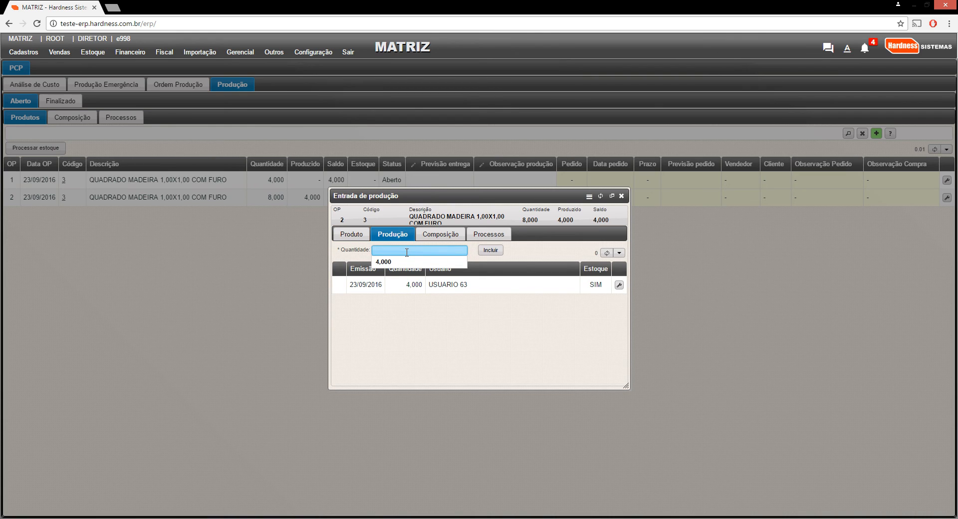
{"action": "left_click", "coordinate": [491, 250]}
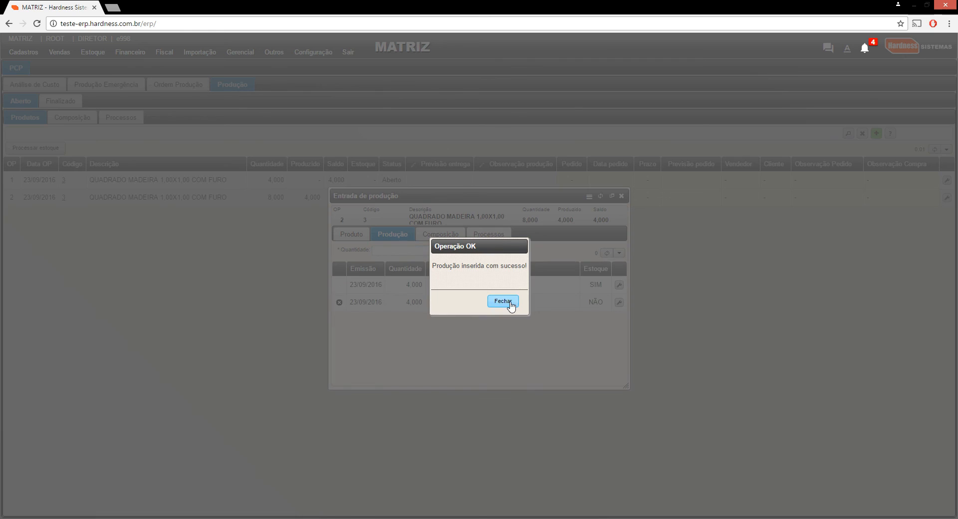
{"action": "left_click", "coordinate": [509, 302]}
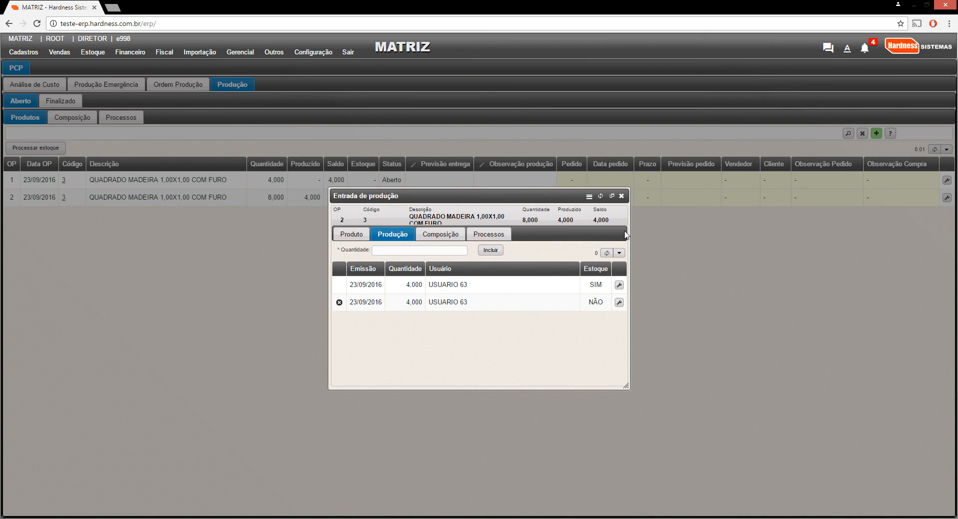
{"action": "left_click", "coordinate": [622, 196]}
{"action": "left_click", "coordinate": [938, 153]}
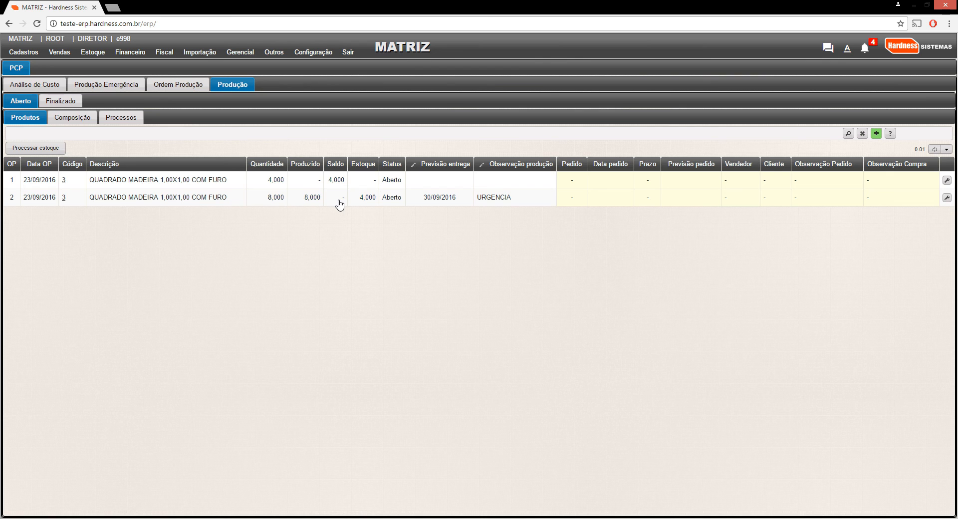
- Review the production entries of order 2 from the open production list, and close the record
{"action": "double_click", "coordinate": [182, 200]}
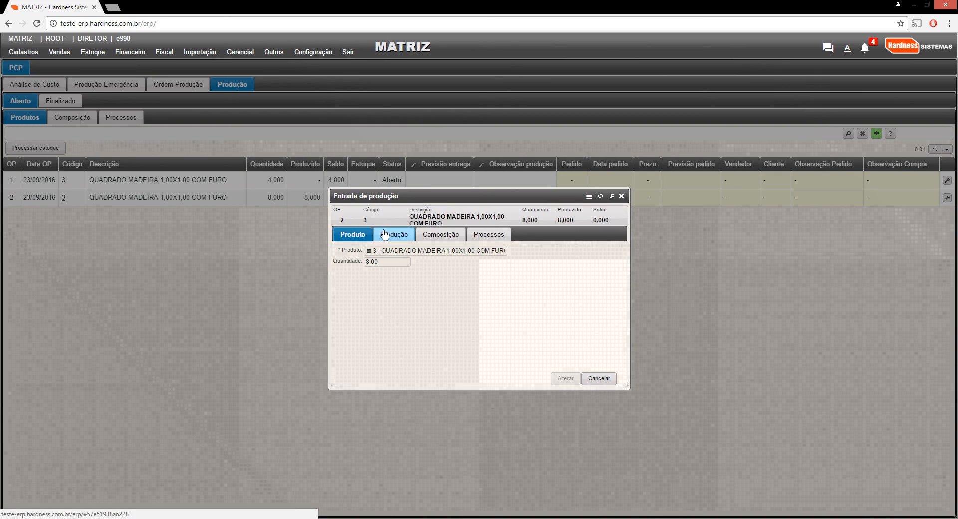
{"action": "left_click", "coordinate": [384, 235]}
{"action": "left_click", "coordinate": [622, 196]}
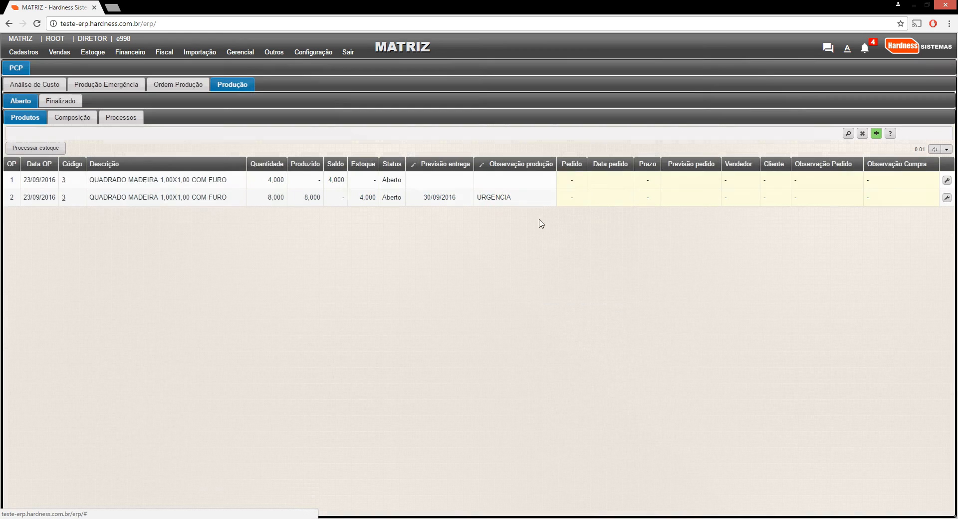
- Open order 2 from the production orders, review its QUADRADO MADEIRA production entries, and close the product and the order
{"action": "left_click", "coordinate": [170, 84]}
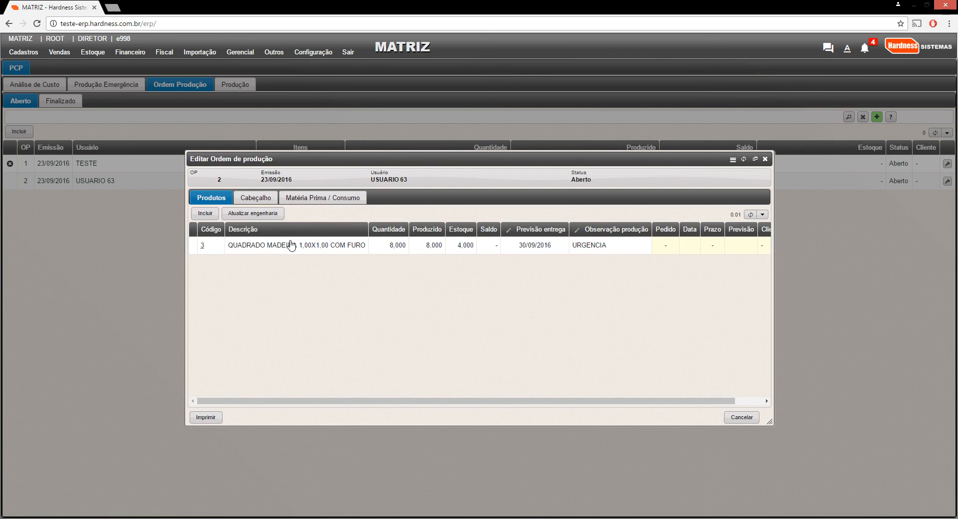
{"action": "double_click", "coordinate": [292, 245]}
{"action": "left_click", "coordinate": [342, 209]}
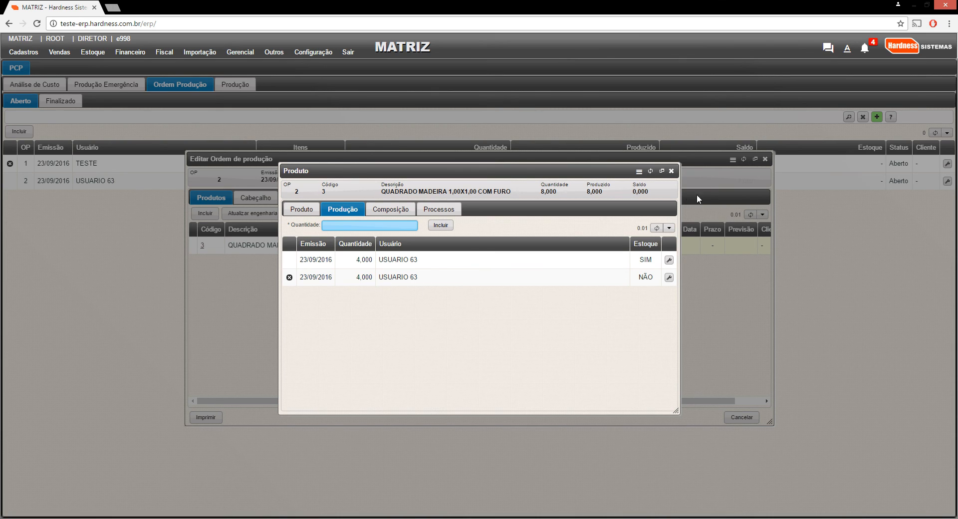
{"action": "left_click", "coordinate": [671, 172]}
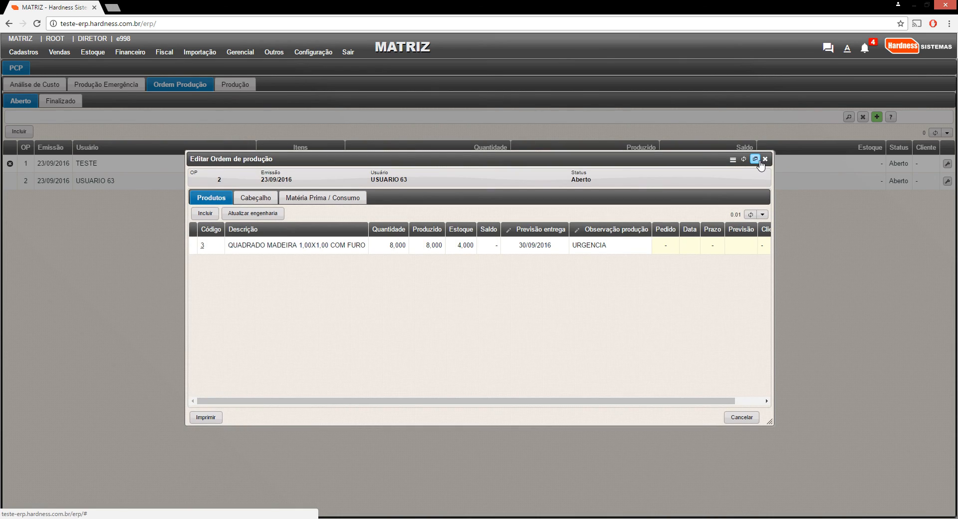
{"action": "left_click", "coordinate": [765, 159]}
- Return to the open production list and recheck which of order 2's production entries have entered stock
{"action": "left_click", "coordinate": [250, 91]}
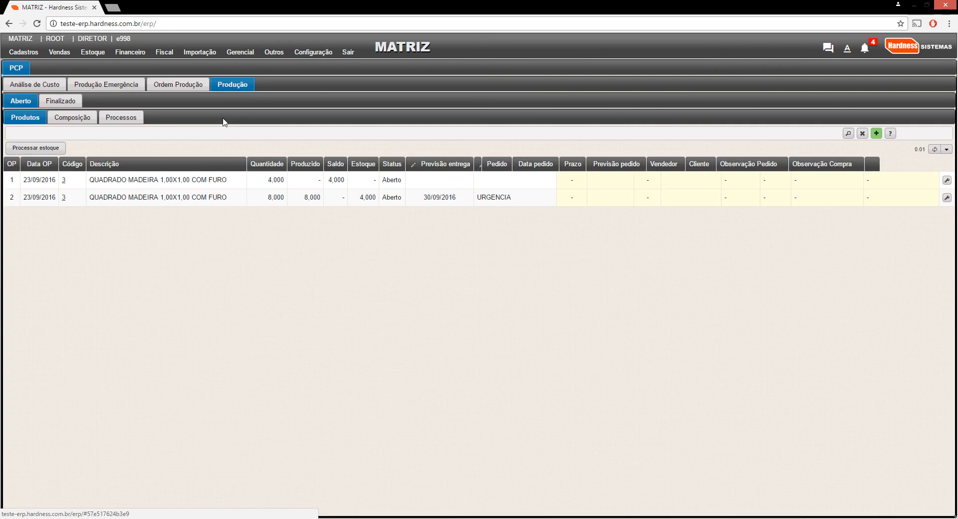
{"action": "left_click", "coordinate": [189, 199]}
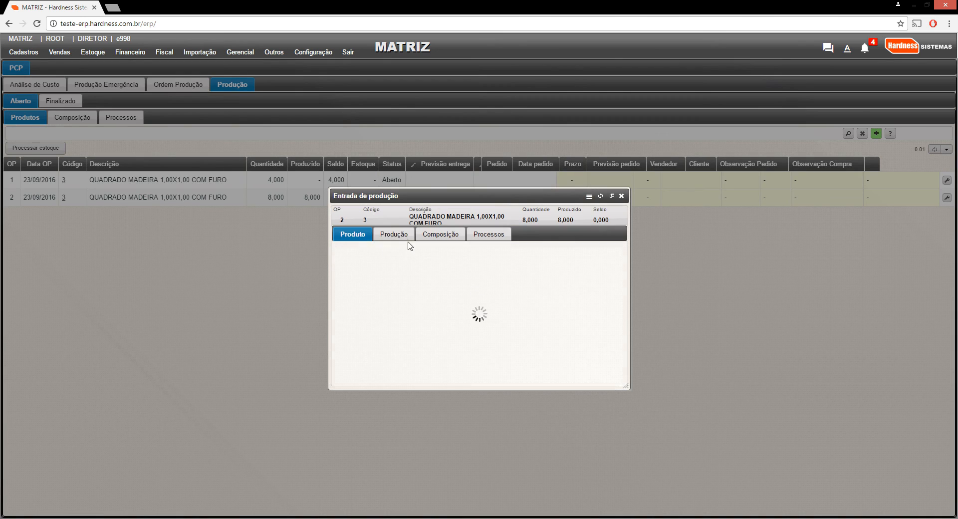
{"action": "left_click", "coordinate": [399, 236]}
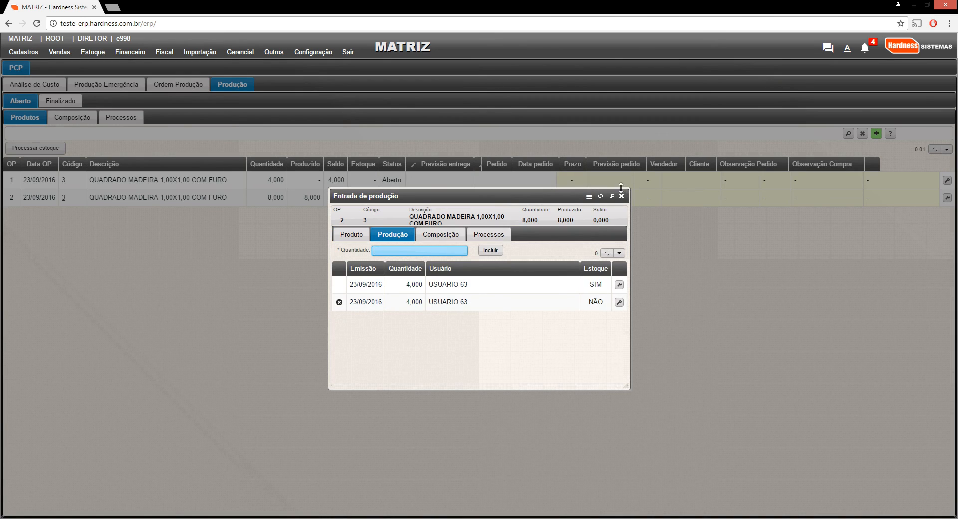
{"action": "left_click", "coordinate": [621, 196]}
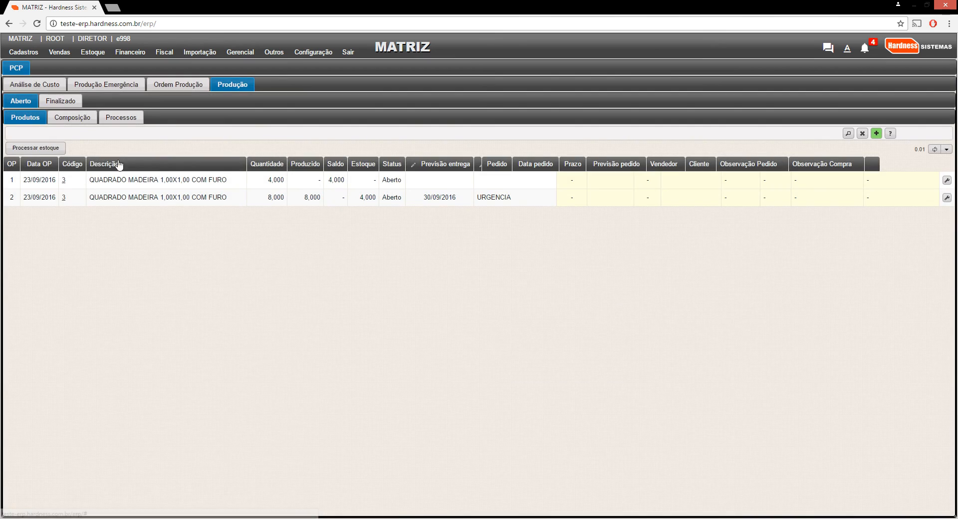
- Process the stock entry of order 2's remaining 4 produced units, and view the order in the finished production list
{"action": "left_click", "coordinate": [40, 151]}
{"action": "left_click", "coordinate": [579, 443]}
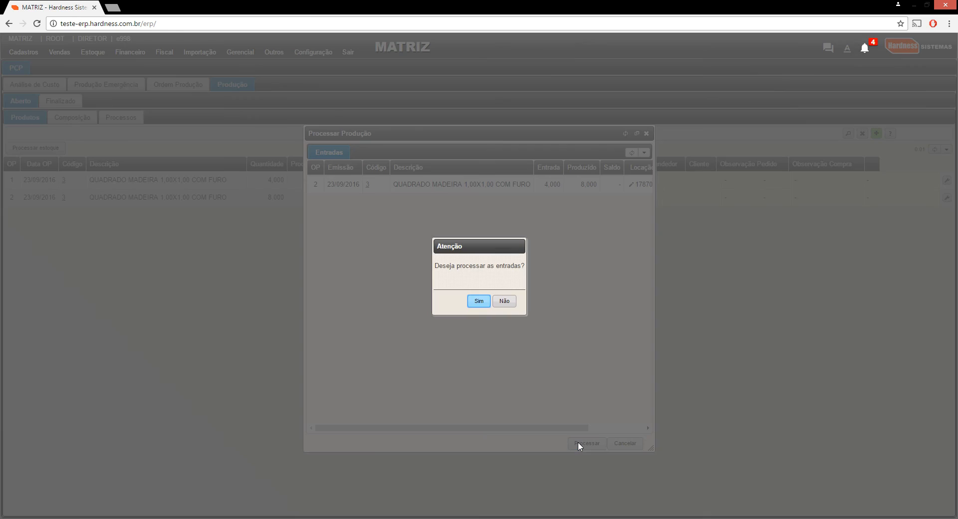
{"action": "left_click", "coordinate": [473, 305]}
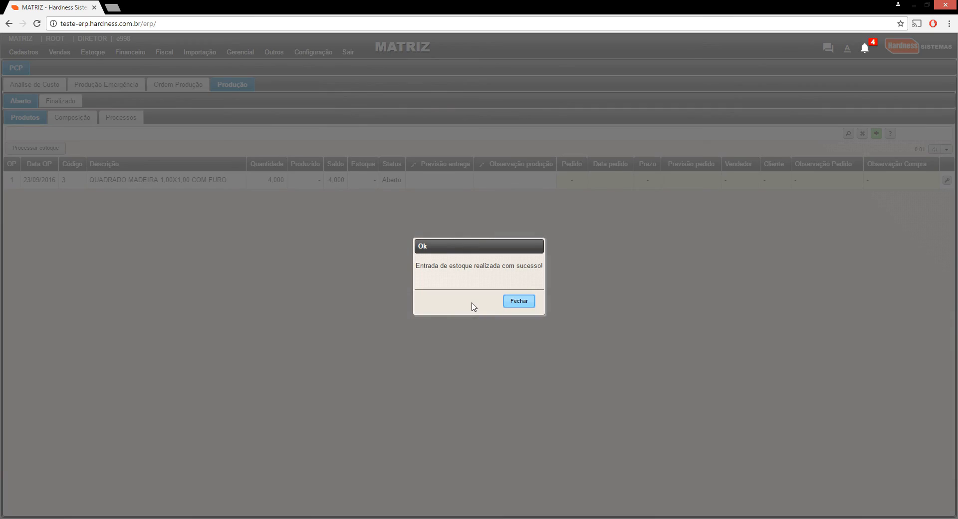
{"action": "left_click", "coordinate": [509, 300]}
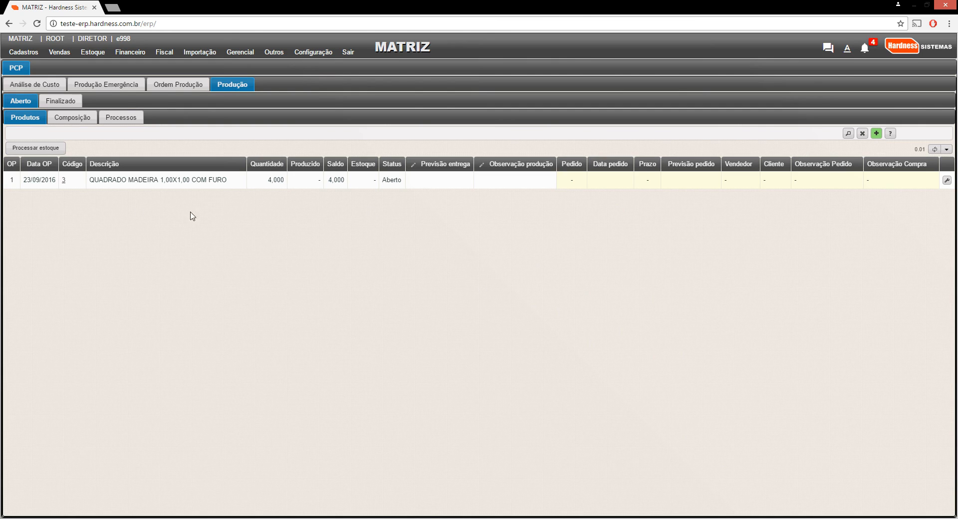
{"action": "left_click", "coordinate": [67, 101]}
{"action": "left_click", "coordinate": [849, 133]}
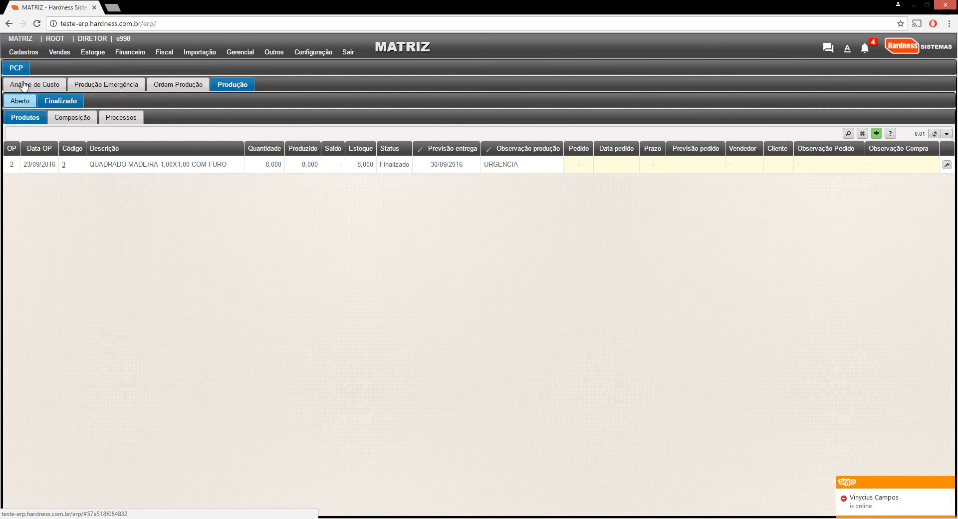
- Open the QUADRADO MADEIRA 1,00X1,00 COM FURO record in the product register and examine its stock, costs and movement history
{"action": "mouse_move", "coordinate": [19, 56]}
{"action": "left_click", "coordinate": [22, 138]}
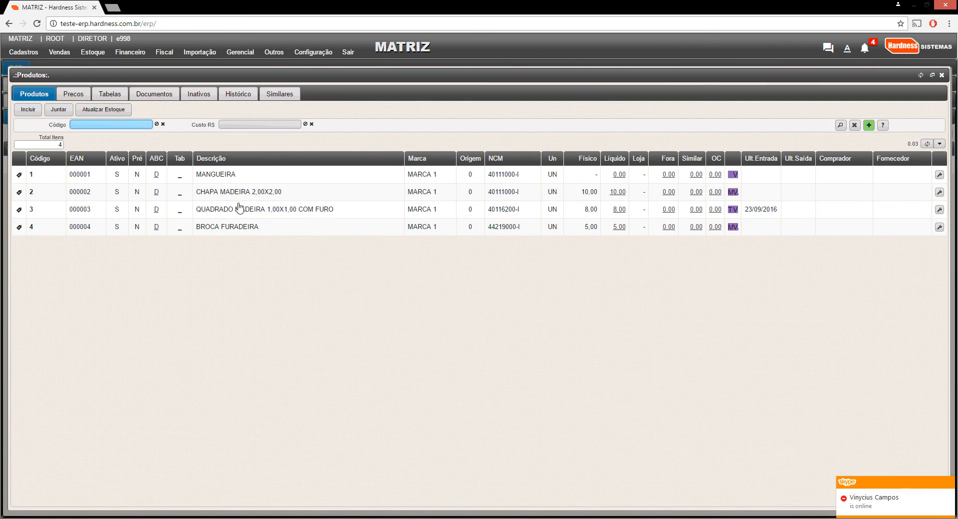
{"action": "double_click", "coordinate": [239, 210]}
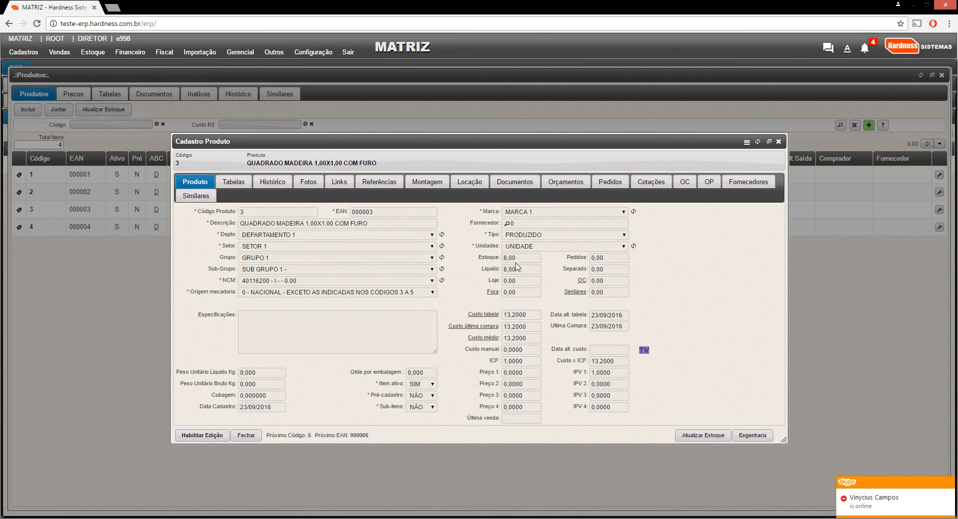
{"action": "left_click", "coordinate": [271, 182]}
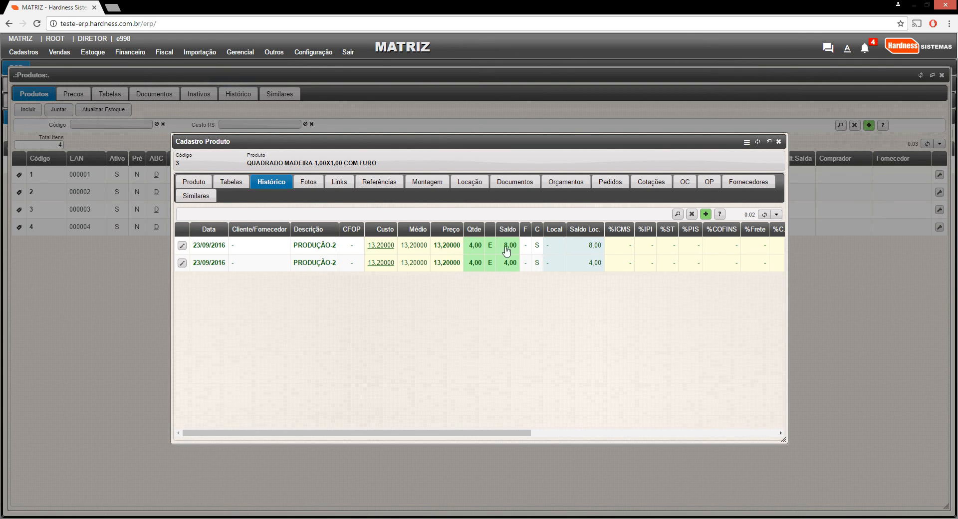
{"action": "left_click", "coordinate": [194, 182]}
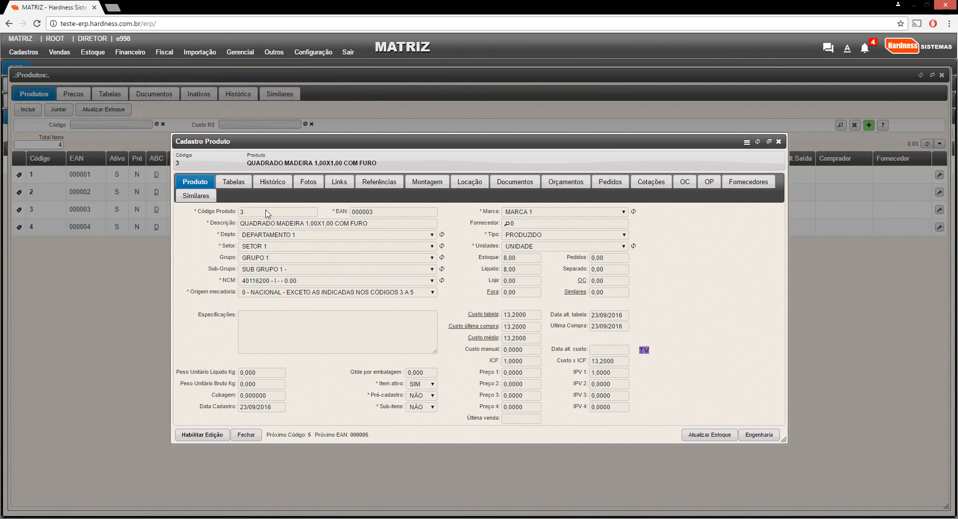
{"action": "left_click", "coordinate": [267, 183]}
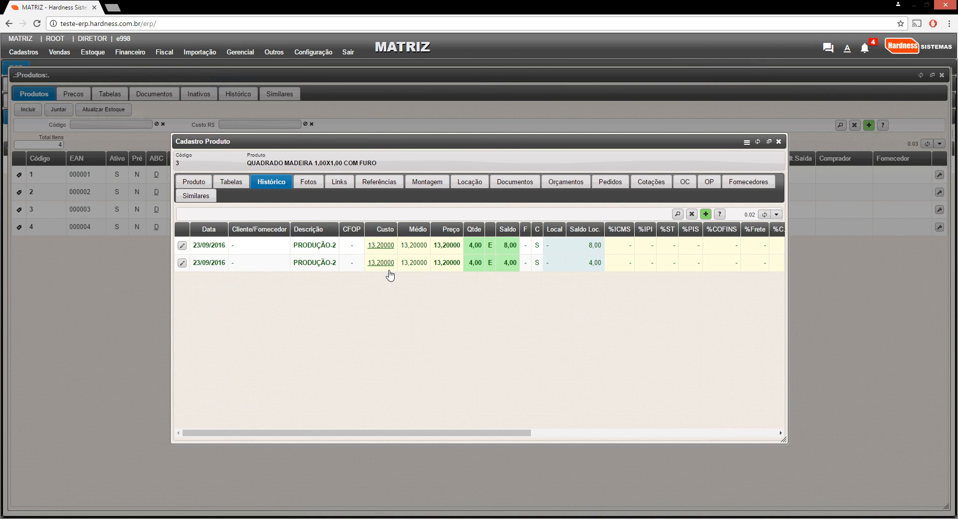
- Examine the QUADRADO MADEIRA product's movement cost and its engineering cost breakdown, and close the product record
{"action": "left_click", "coordinate": [376, 263]}
{"action": "left_click", "coordinate": [488, 297]}
{"action": "left_click", "coordinate": [203, 183]}
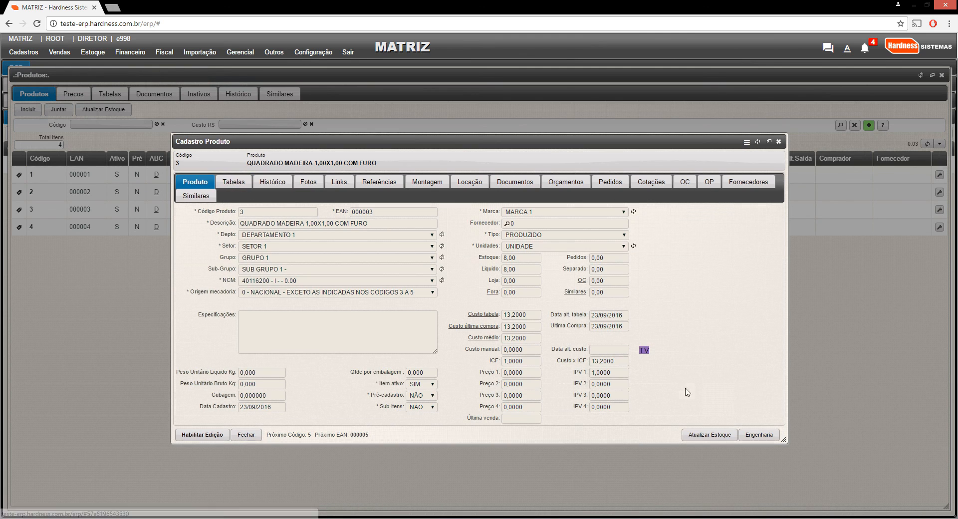
{"action": "left_click", "coordinate": [759, 434]}
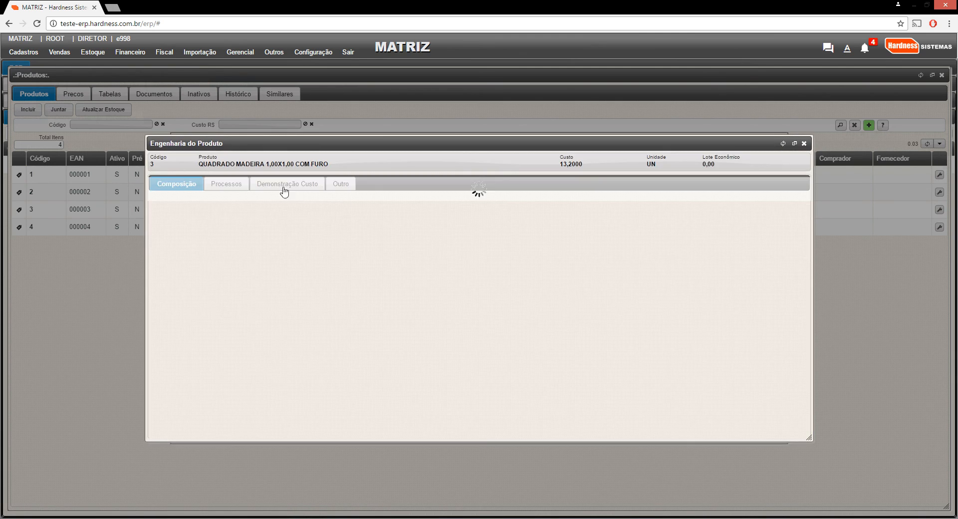
{"action": "left_click", "coordinate": [270, 186]}
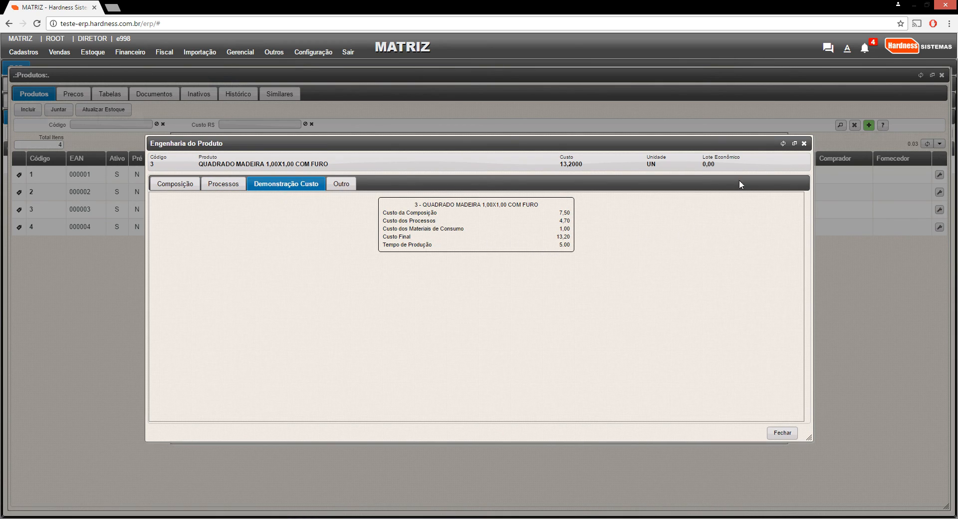
{"action": "left_click", "coordinate": [804, 143]}
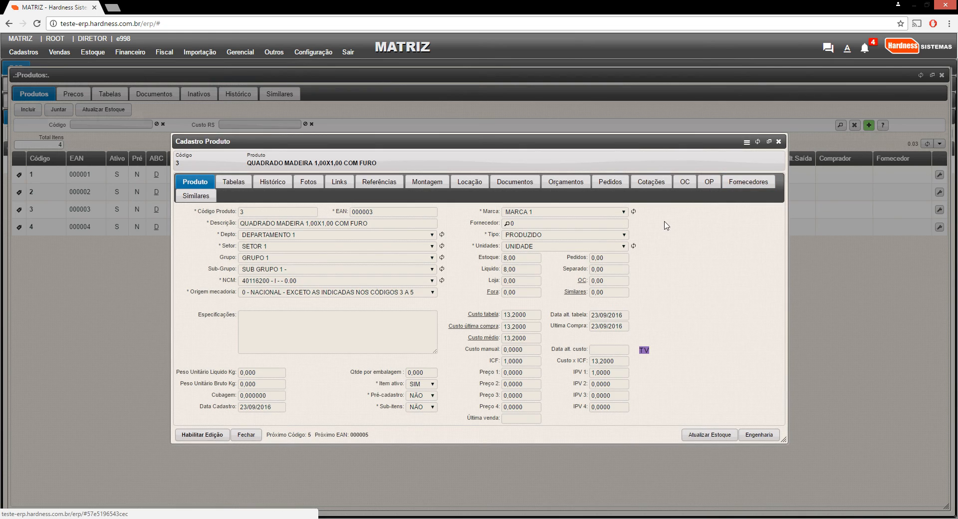
{"action": "left_click", "coordinate": [778, 142]}
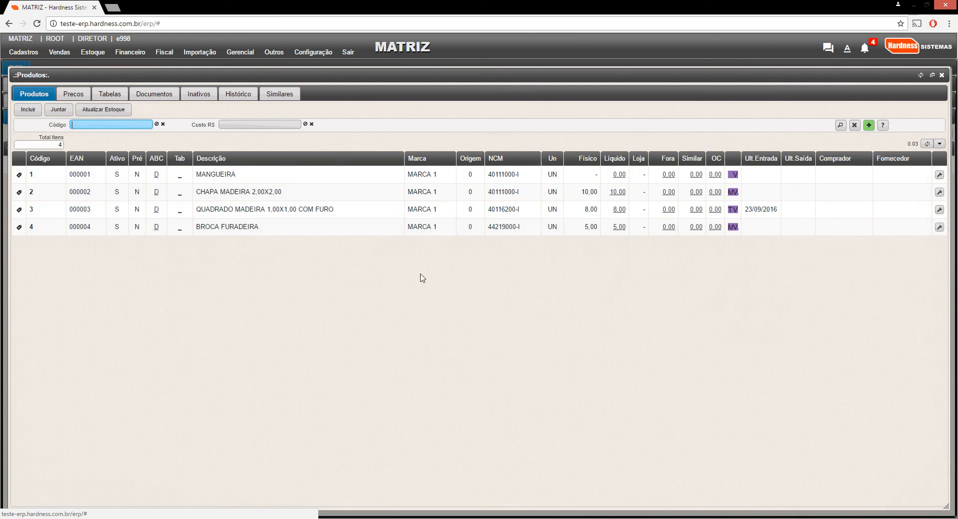
- Check the stock of CHAPA MADEIRA 2,00X2,00 in its product record, and close the record and the product register
{"action": "double_click", "coordinate": [212, 198]}
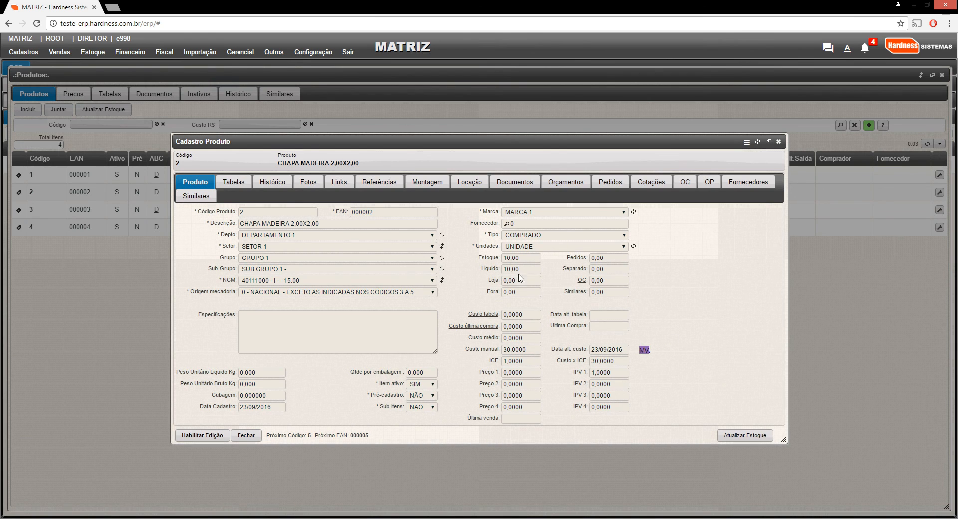
{"action": "left_click", "coordinate": [778, 141]}
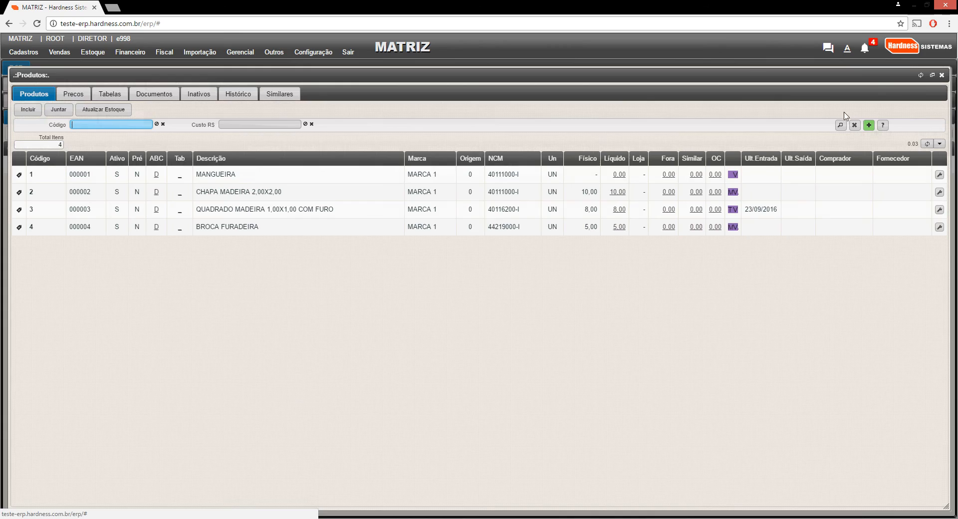
{"action": "left_click", "coordinate": [932, 76]}
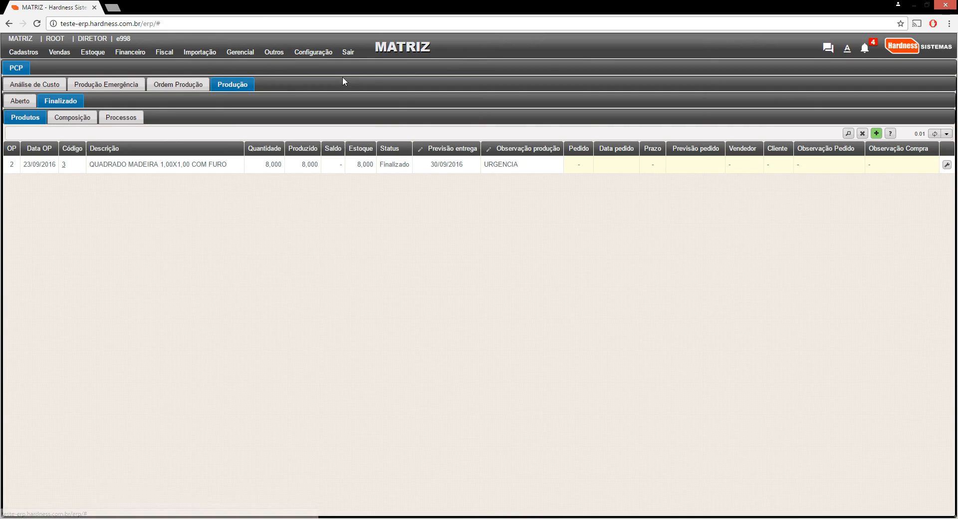
- Open production order 2 and process its raw material and consumption list
{"action": "left_click", "coordinate": [176, 86]}
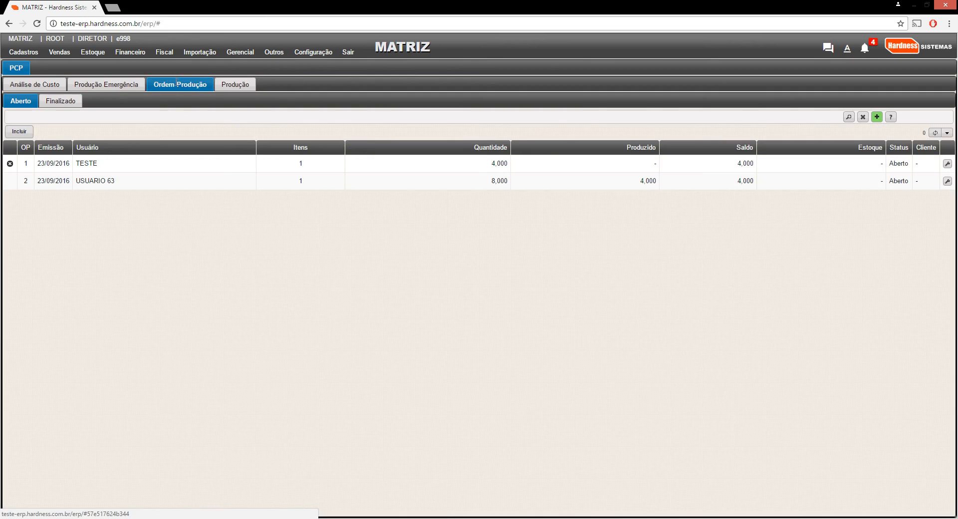
{"action": "double_click", "coordinate": [107, 183]}
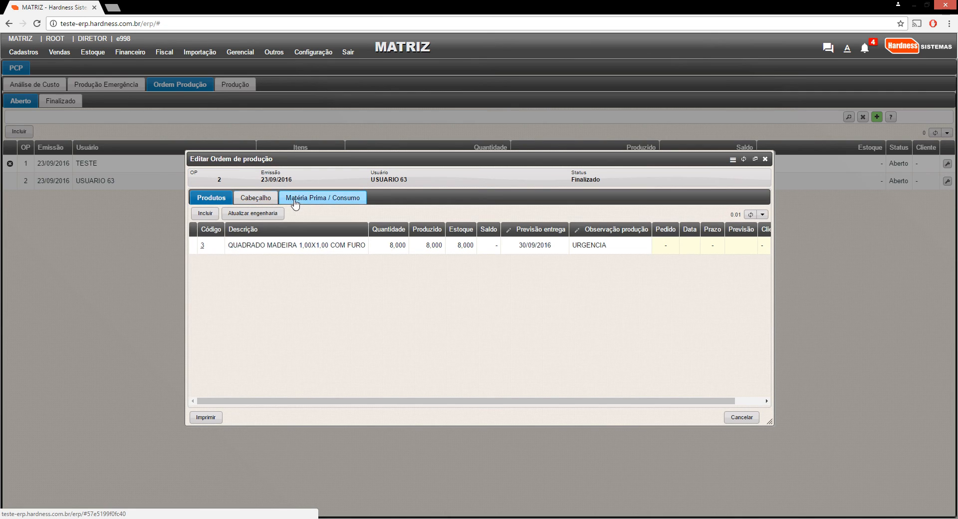
{"action": "left_click", "coordinate": [295, 200]}
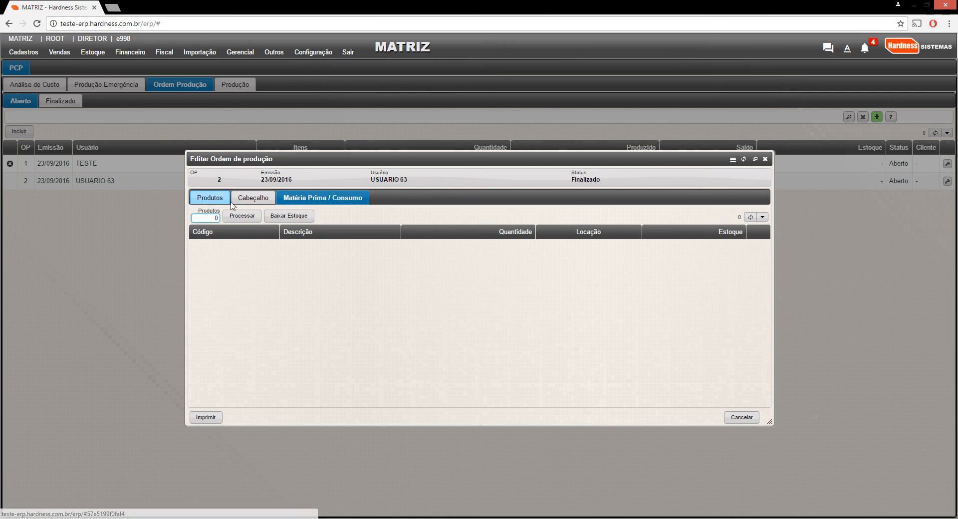
{"action": "left_click", "coordinate": [251, 217]}
{"action": "left_click", "coordinate": [519, 300]}
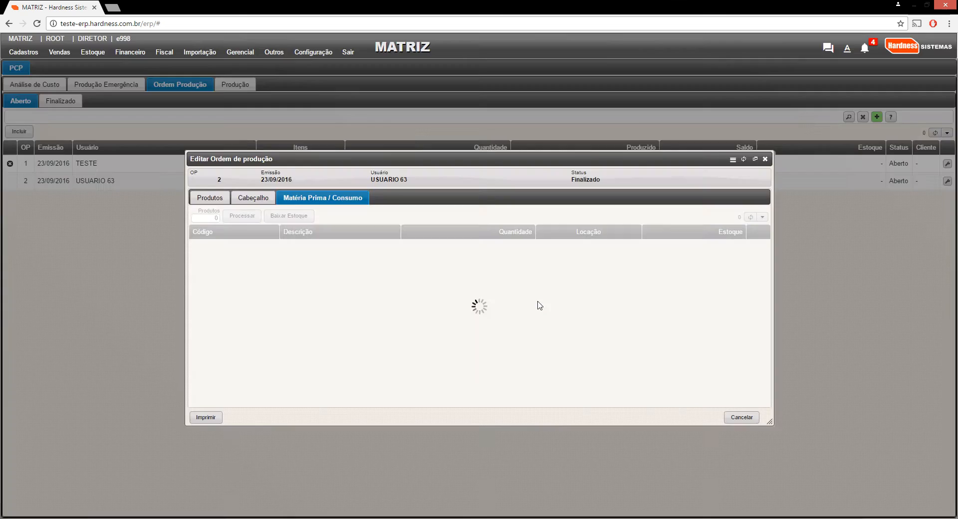
{"action": "left_click", "coordinate": [513, 303]}
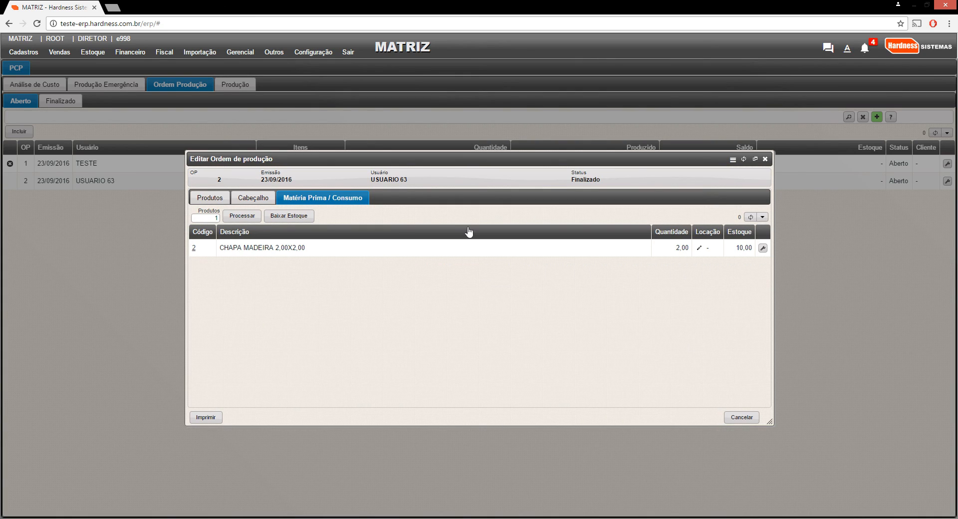
- Try to write off the raw material stock of order 2 without a storage location selected
{"action": "left_click", "coordinate": [284, 217]}
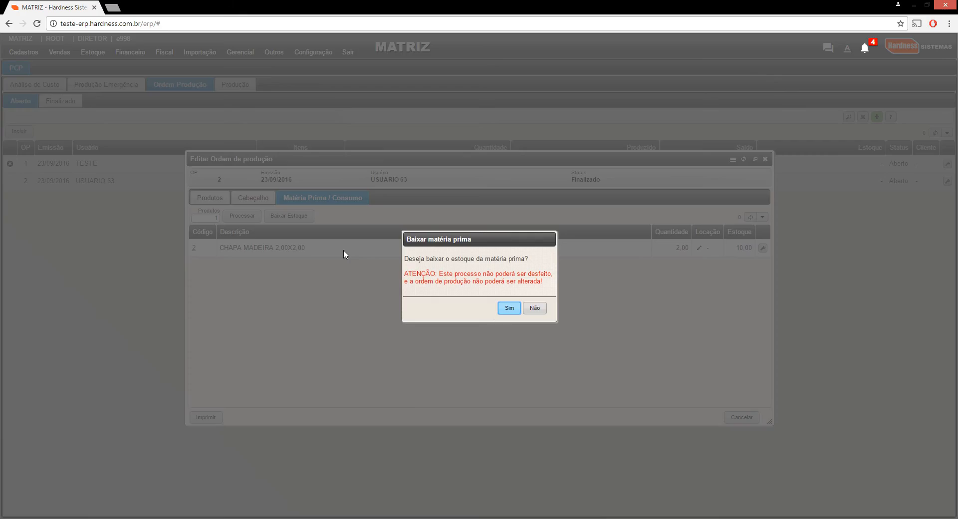
{"action": "left_click", "coordinate": [514, 315]}
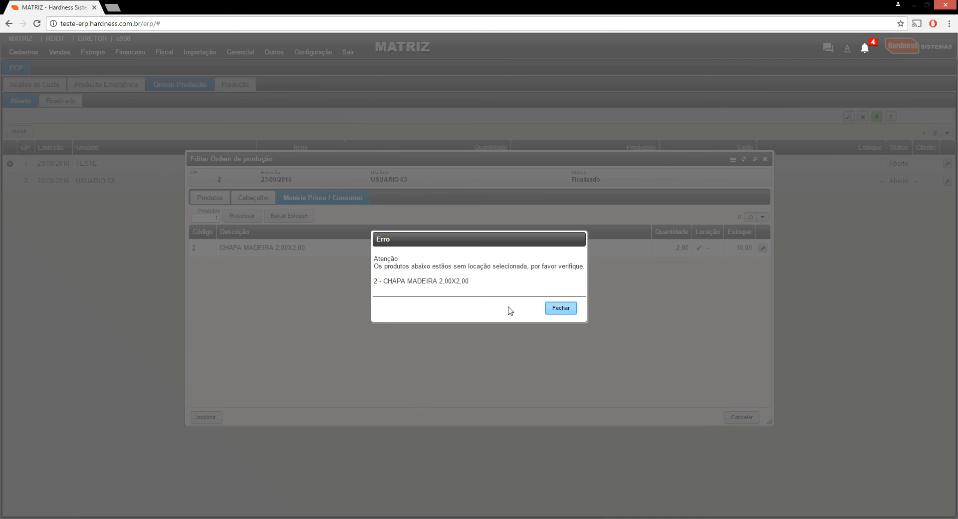
{"action": "left_click", "coordinate": [555, 311]}
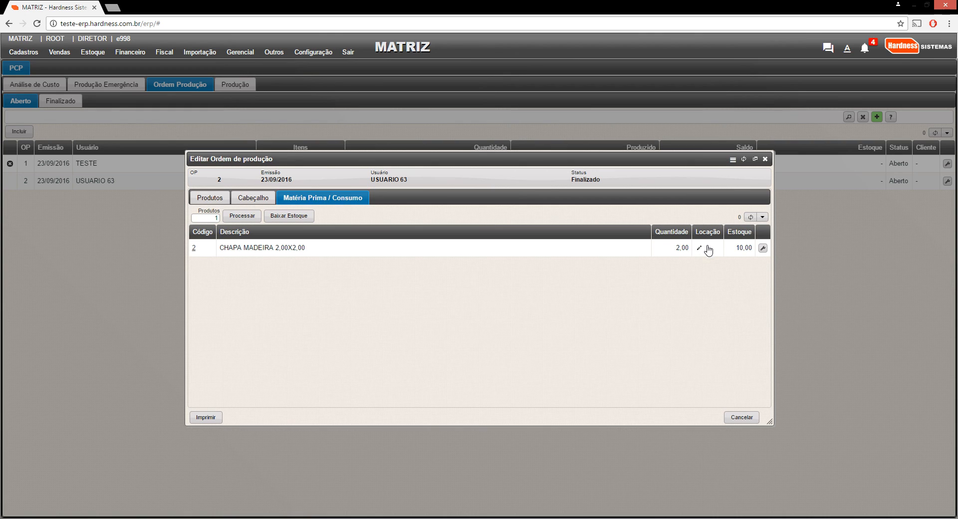
- Assign storage location 178694 to CHAPA MADEIRA 2,00X2,00 in order 2's raw materials and refresh the list
{"action": "left_click", "coordinate": [708, 254]}
{"action": "left_click", "coordinate": [671, 248]}
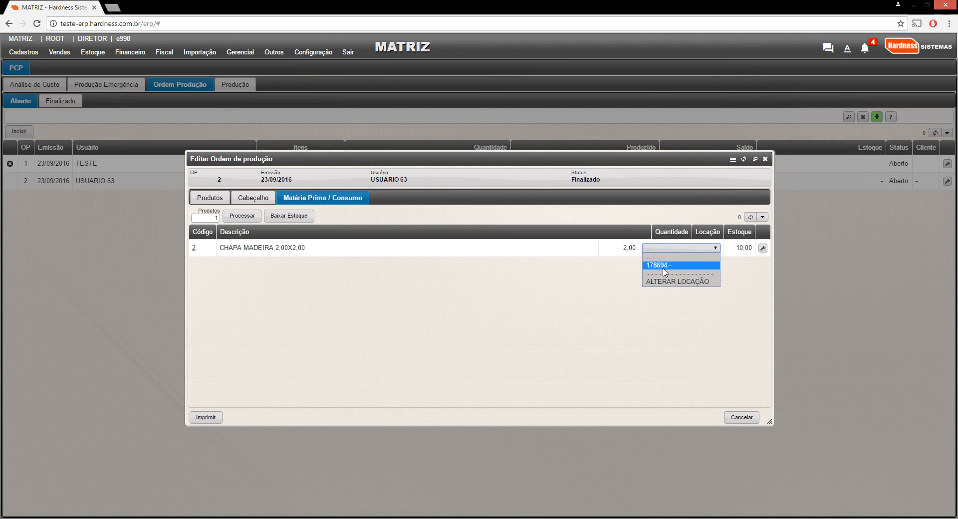
{"action": "left_click", "coordinate": [665, 265]}
{"action": "left_click", "coordinate": [751, 217]}
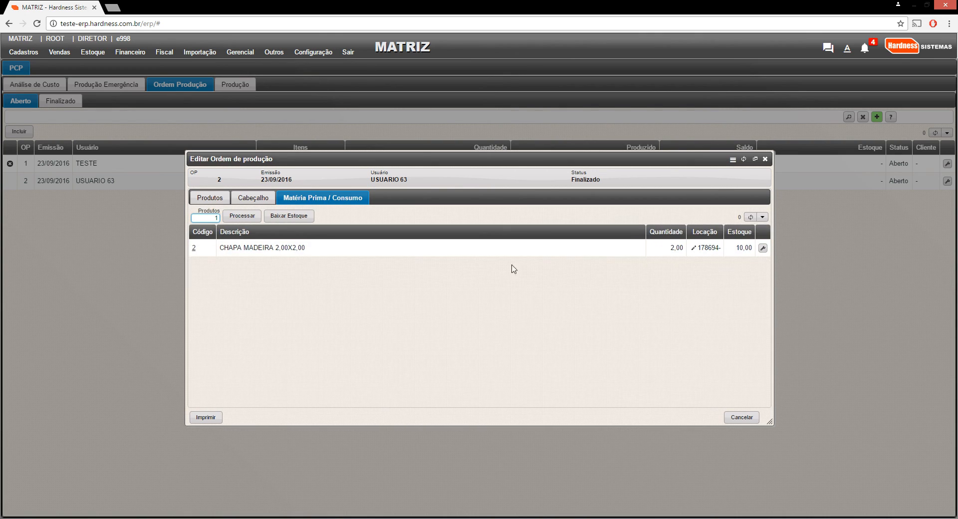
- Write off order 2's raw material from stock and close the order
{"action": "left_click", "coordinate": [289, 216]}
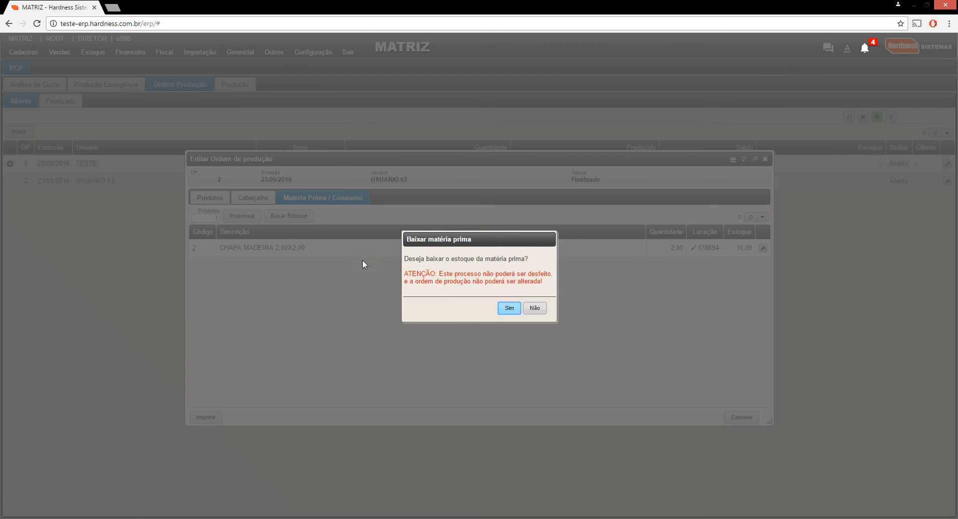
{"action": "left_click", "coordinate": [511, 307]}
{"action": "left_click", "coordinate": [511, 306]}
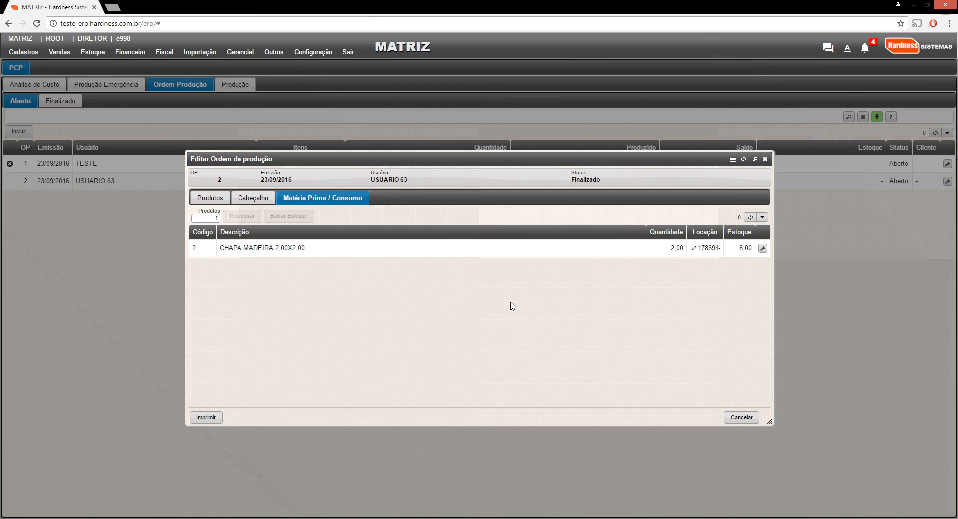
{"action": "left_click", "coordinate": [765, 159]}
- Review the stock and movement history of CHAPA MADEIRA 2,00X2,00 in the product register, and close the register
{"action": "left_click", "coordinate": [25, 52]}
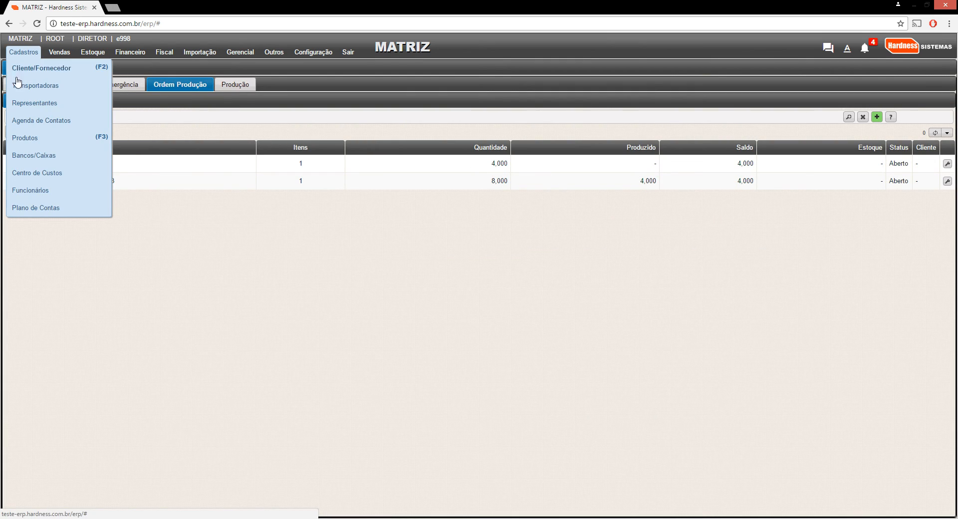
{"action": "left_click", "coordinate": [23, 138]}
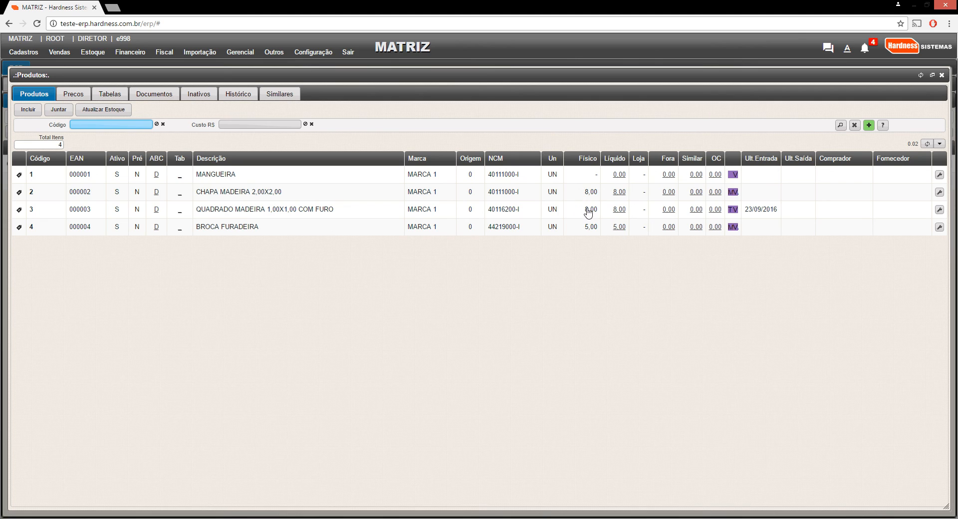
{"action": "double_click", "coordinate": [304, 195]}
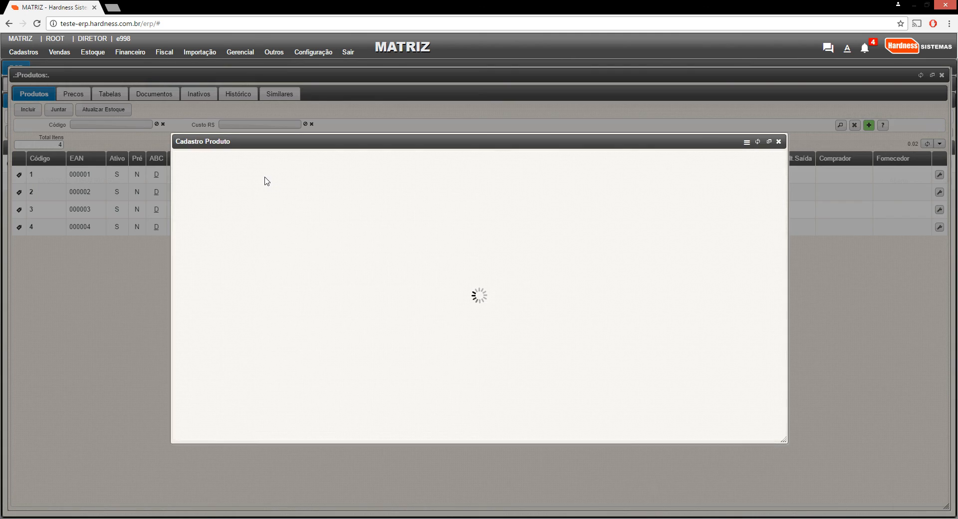
{"action": "left_click", "coordinate": [267, 187]}
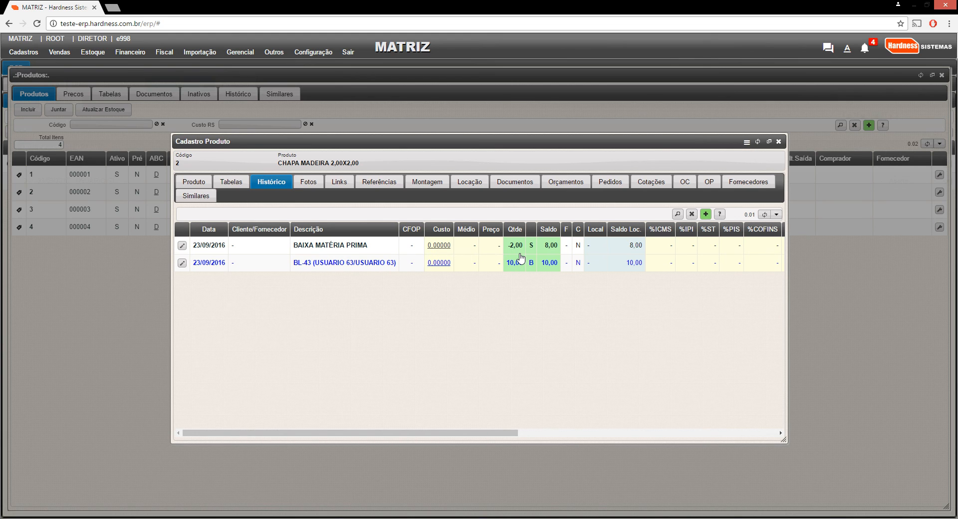
{"action": "left_click", "coordinate": [779, 142]}
{"action": "left_click", "coordinate": [704, 100]}
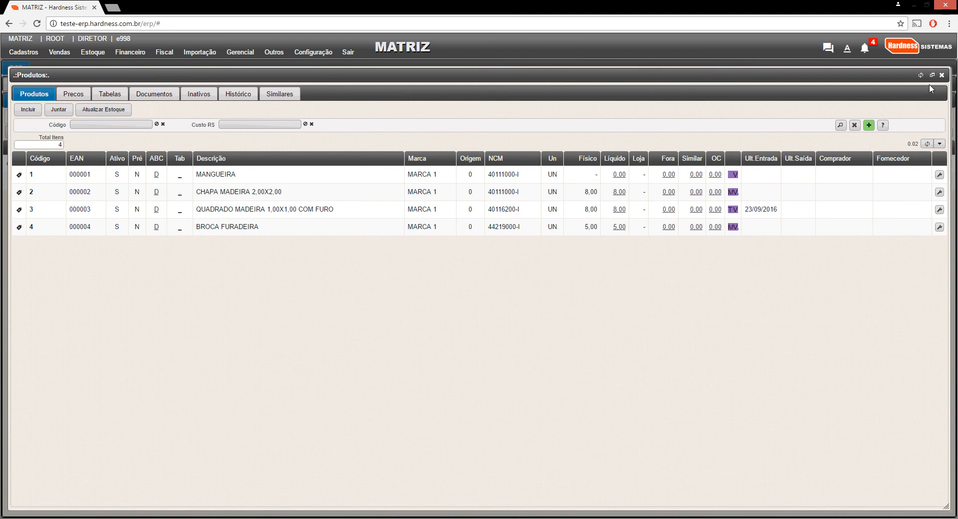
{"action": "left_click", "coordinate": [941, 75]}
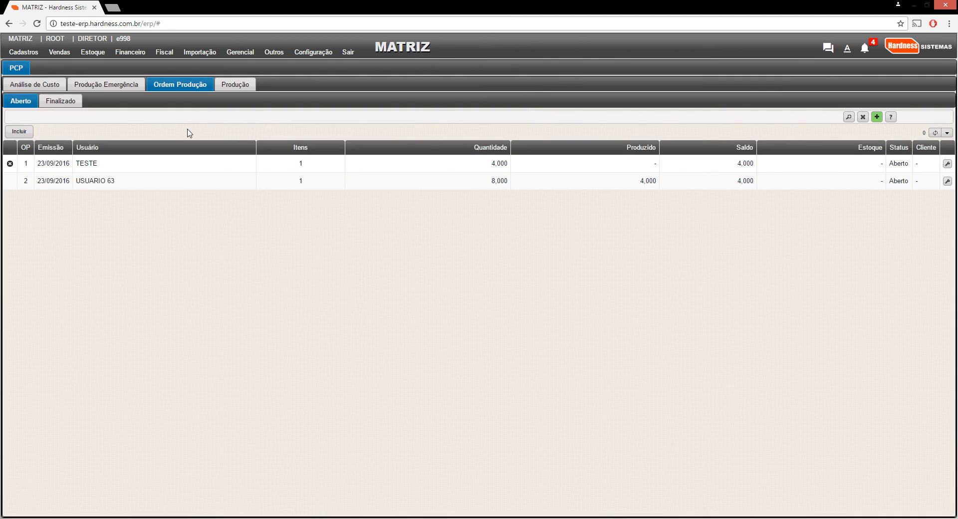